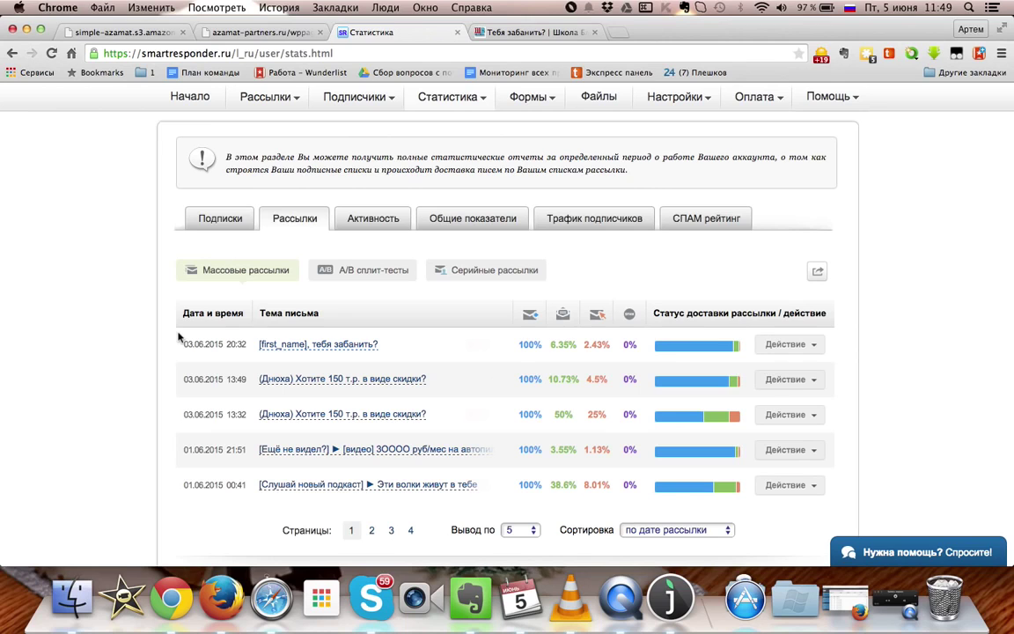
Look over the blog post "Тебя забанить?" and return to the mailing statistics
{"action": "left_click", "coordinate": [531, 32]}
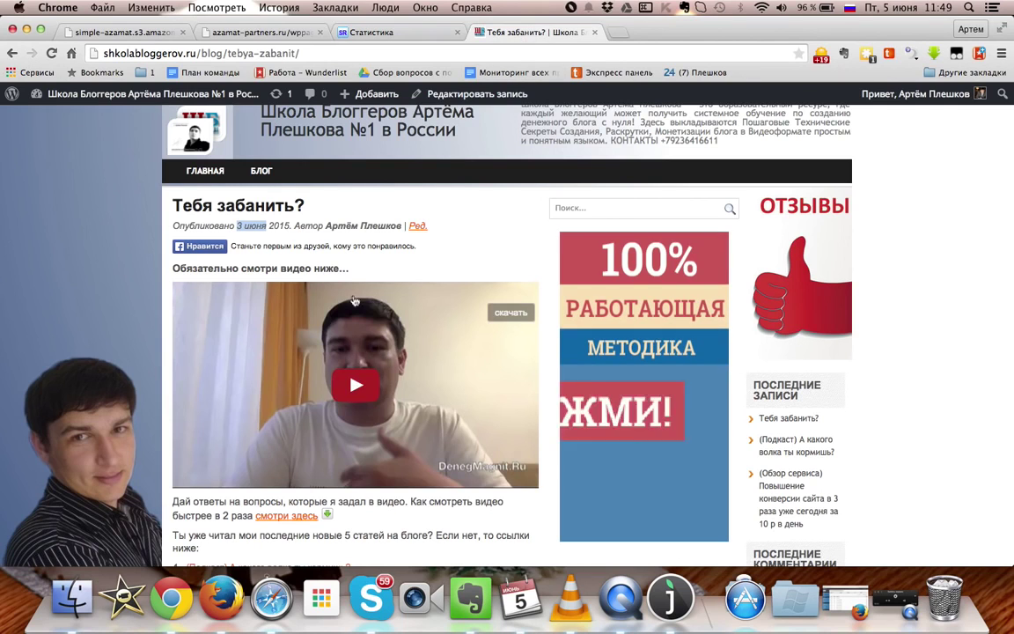
{"action": "scroll", "coordinate": [114, 336], "scroll_direction": "down", "scroll_amount": 2}
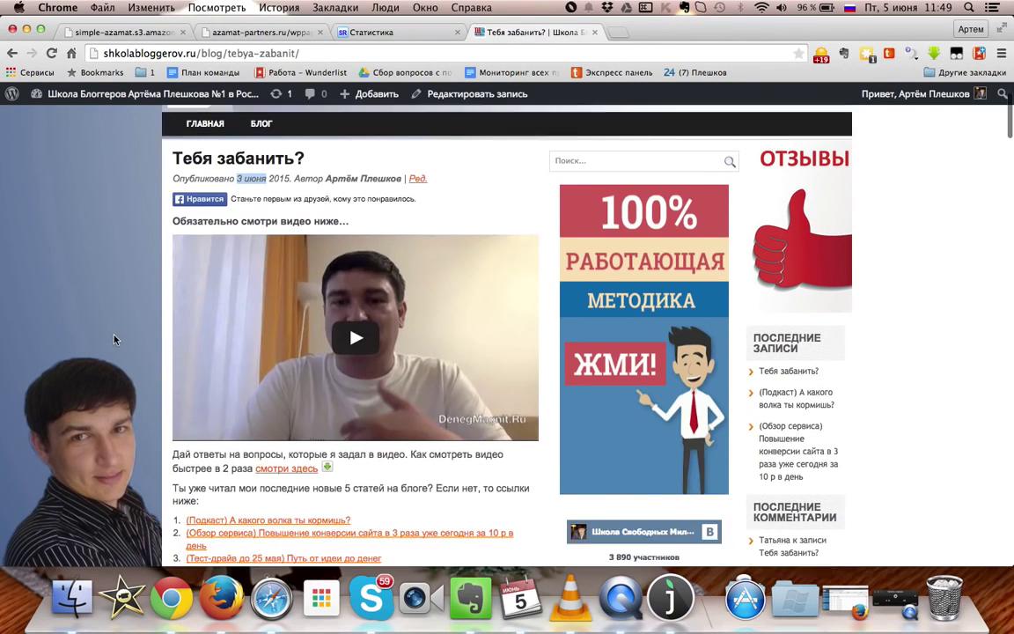
{"action": "scroll", "coordinate": [113, 339], "scroll_direction": "down", "scroll_amount": 2}
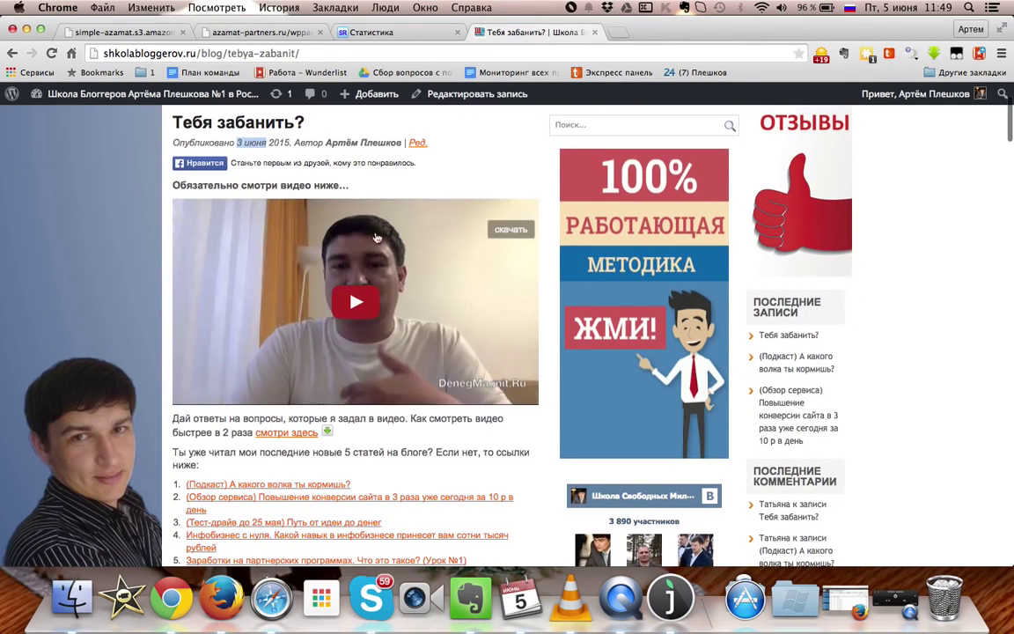
{"action": "left_click", "coordinate": [391, 35]}
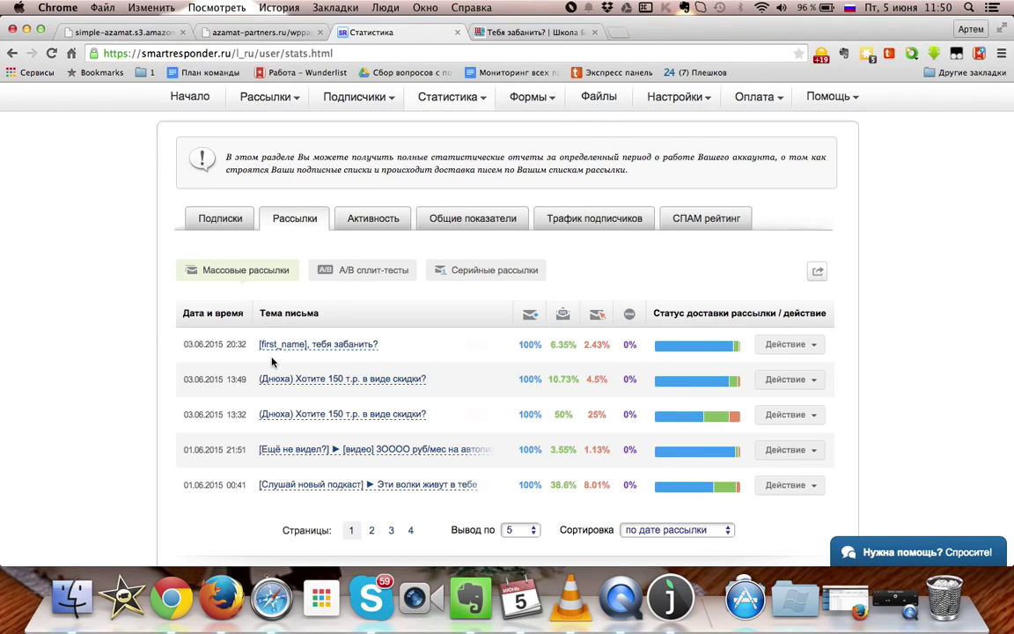
Open the detailed statistics of the mass mailing "[first_name], тебя забанить?" sent on 03.06.2015 at 20:32
{"action": "left_click", "coordinate": [183, 345]}
{"action": "left_click_drag", "start_coordinate": [182, 345], "coordinate": [247, 345]}
{"action": "left_click", "coordinate": [346, 326]}
{"action": "left_click_drag", "start_coordinate": [520, 344], "coordinate": [575, 344]}
{"action": "left_click", "coordinate": [363, 344]}
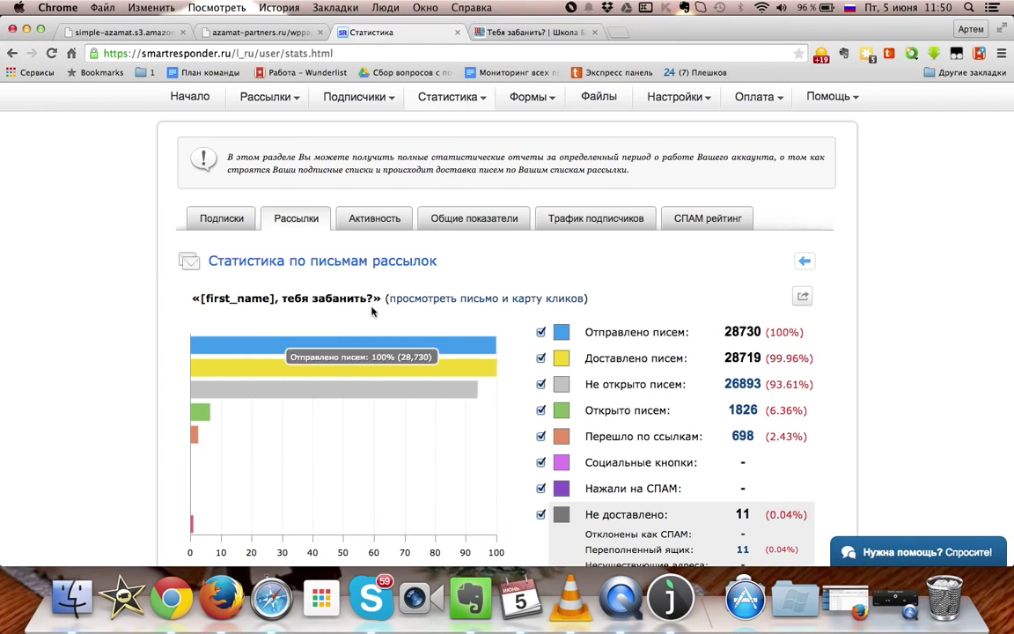
Examine the mailing's subject and its sent, delivered, unopened and link-click figures
{"action": "left_click_drag", "start_coordinate": [371, 298], "coordinate": [196, 298]}
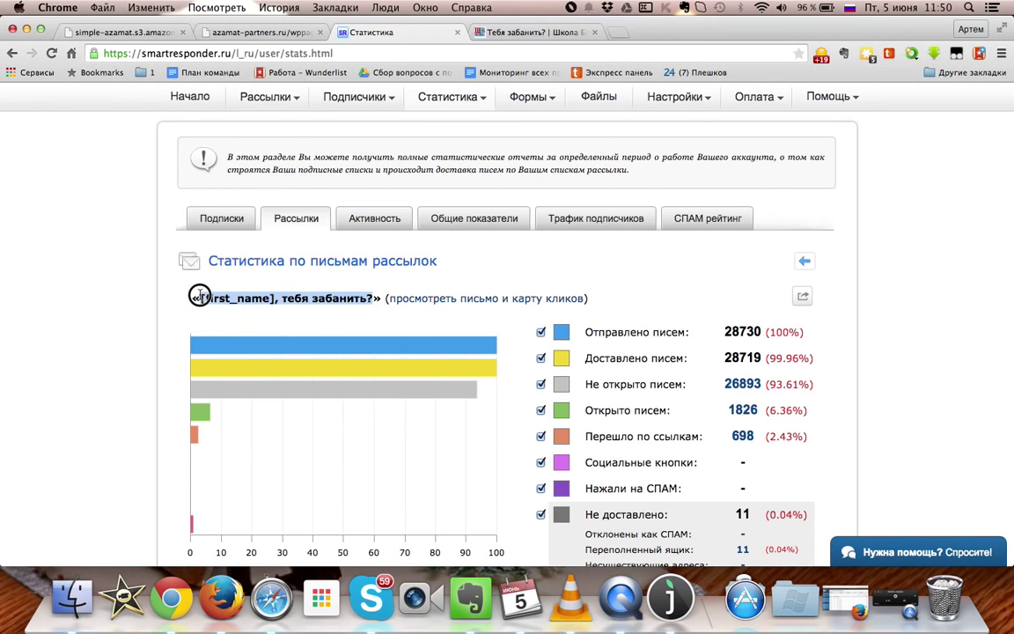
{"action": "scroll", "coordinate": [670, 306], "scroll_direction": "down", "scroll_amount": 3}
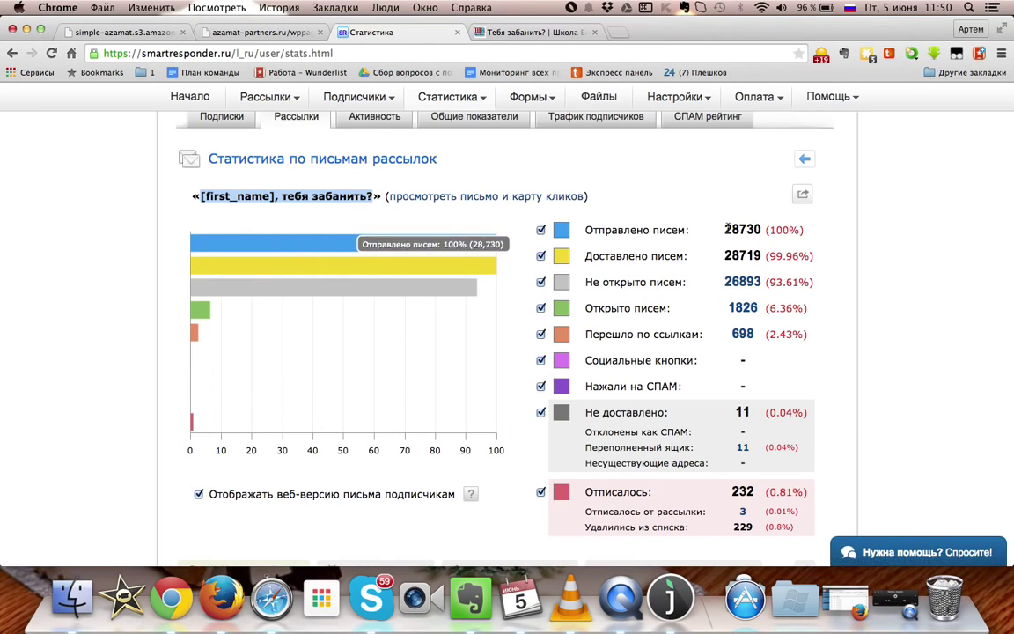
{"action": "left_click", "coordinate": [727, 229]}
{"action": "left_click_drag", "start_coordinate": [726, 229], "coordinate": [761, 227]}
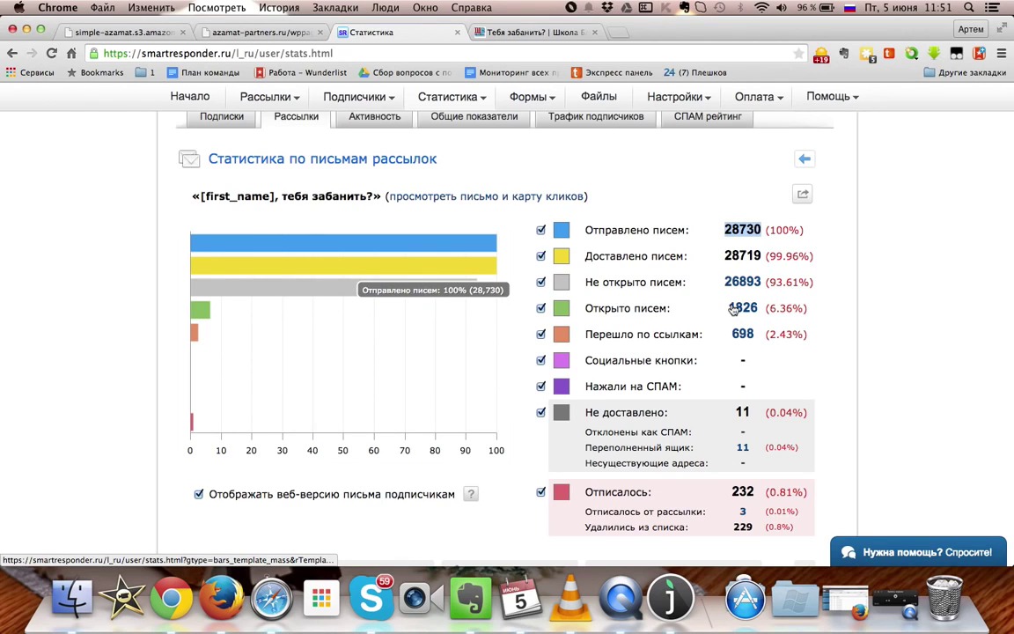
{"action": "left_click", "coordinate": [728, 254]}
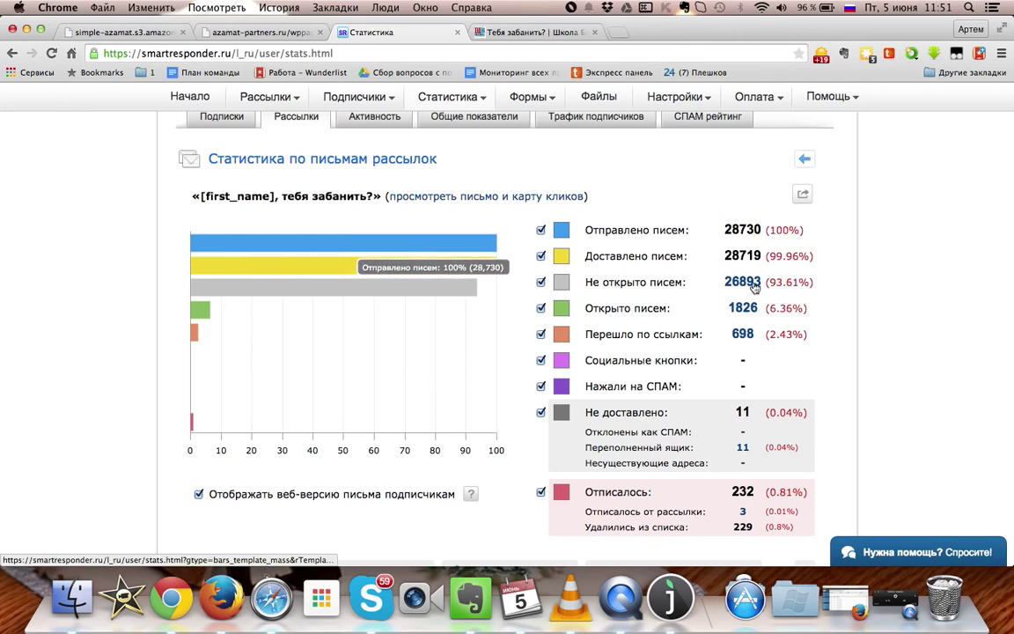
{"action": "left_click_drag", "start_coordinate": [587, 283], "coordinate": [687, 281]}
{"action": "left_click_drag", "start_coordinate": [769, 282], "coordinate": [803, 281]}
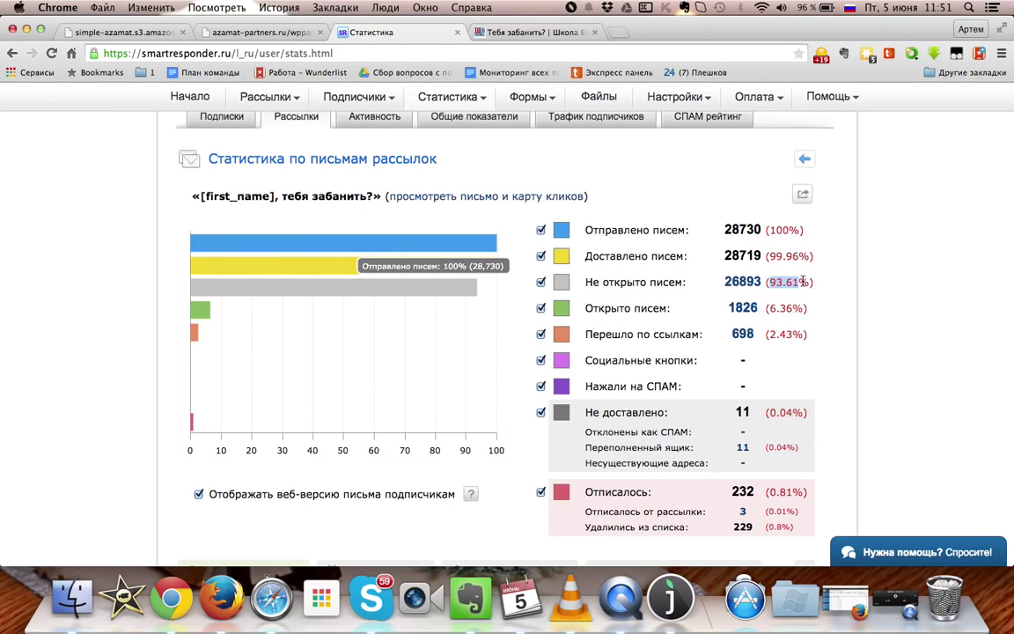
{"action": "left_click_drag", "start_coordinate": [334, 195], "coordinate": [196, 199]}
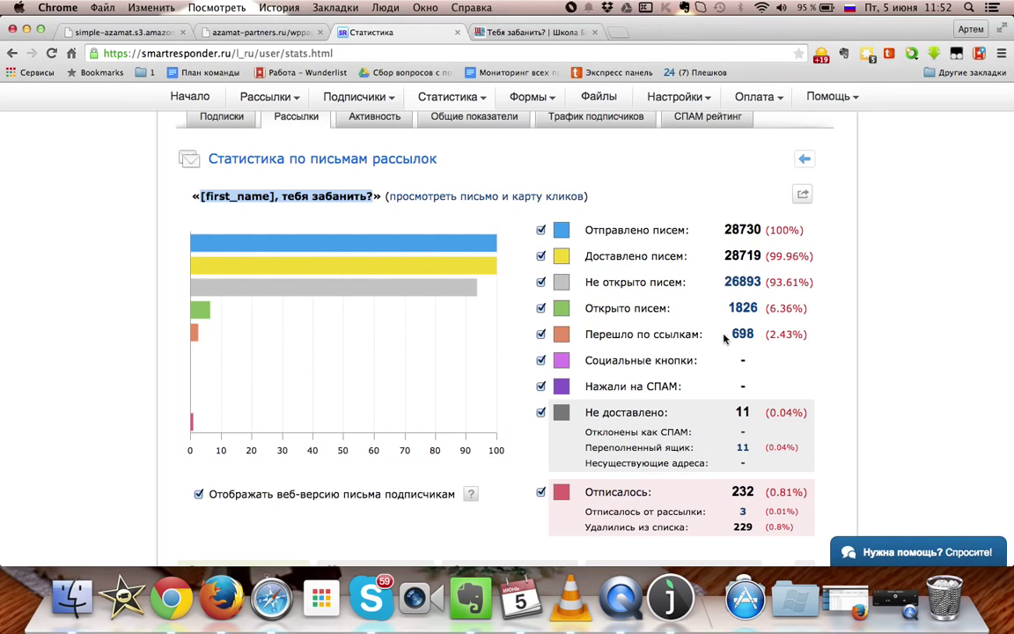
{"action": "left_click_drag", "start_coordinate": [584, 335], "coordinate": [705, 333]}
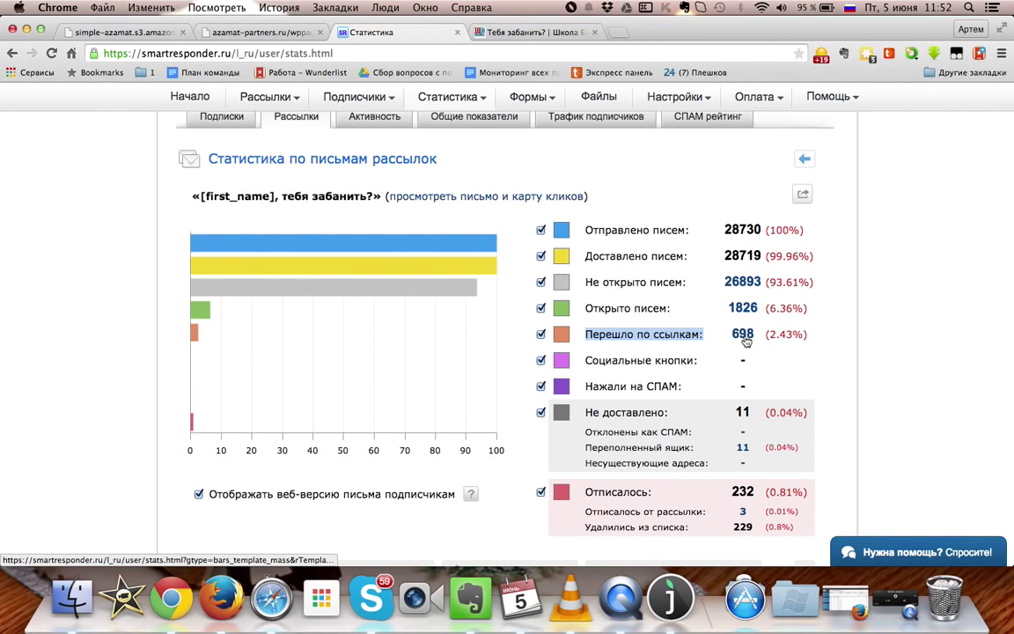
View the letter with its click map, checking the clicks on its links, and return to the mailing's statistics
{"action": "left_click", "coordinate": [517, 196]}
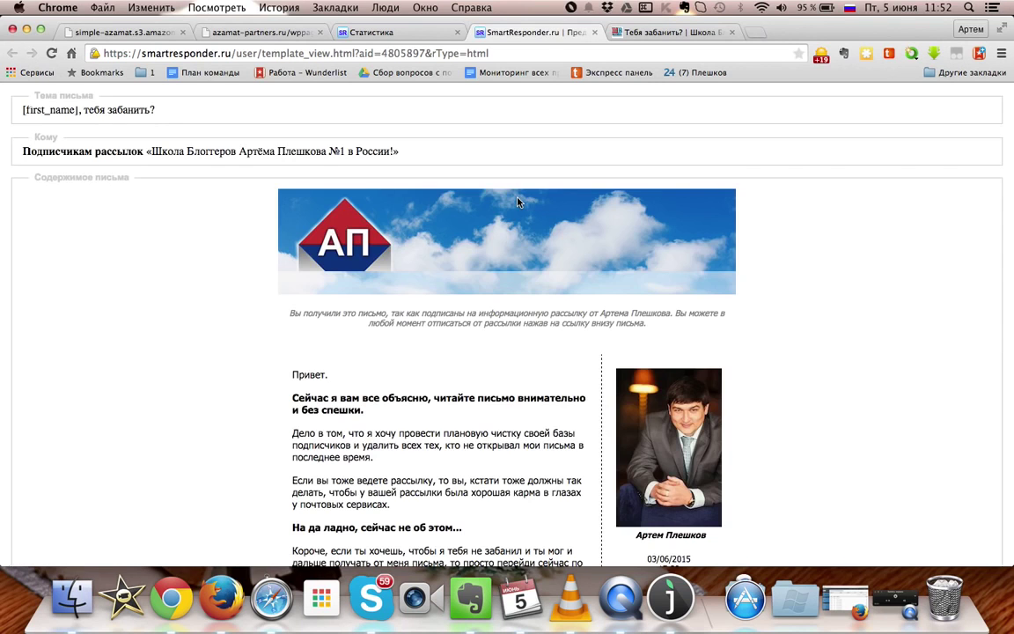
{"action": "scroll", "coordinate": [475, 337], "scroll_direction": "down", "scroll_amount": 5}
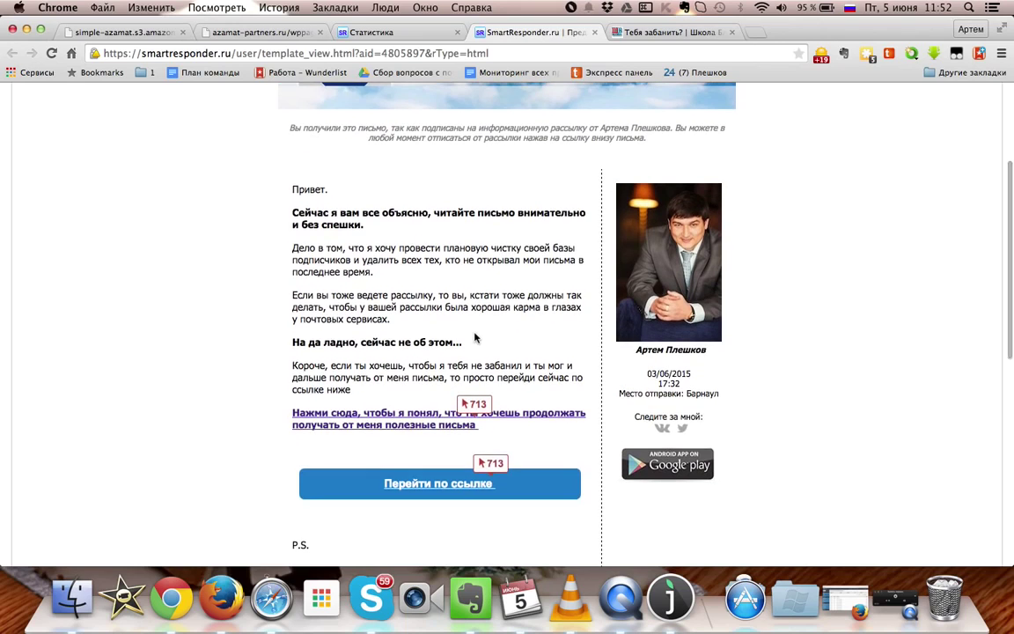
{"action": "scroll", "coordinate": [392, 418], "scroll_direction": "down", "scroll_amount": 2}
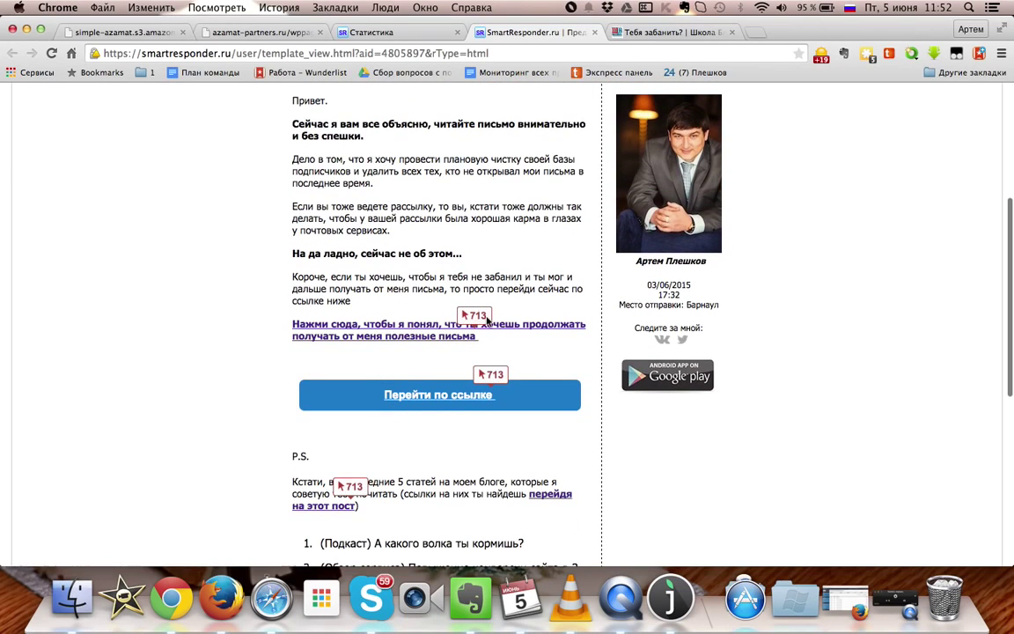
{"action": "left_click", "coordinate": [423, 34]}
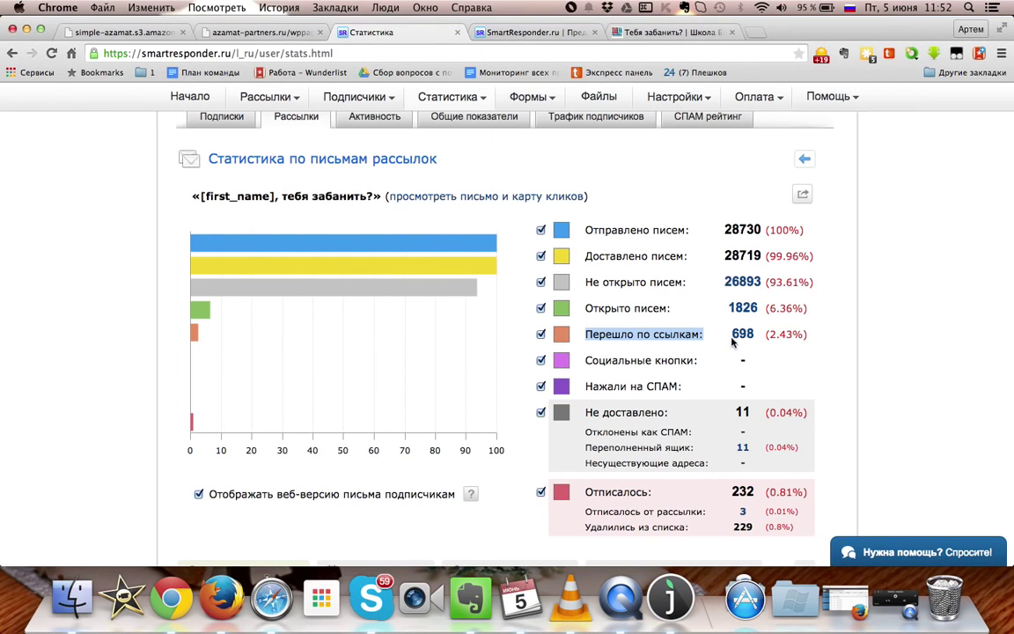
{"action": "left_click", "coordinate": [670, 335]}
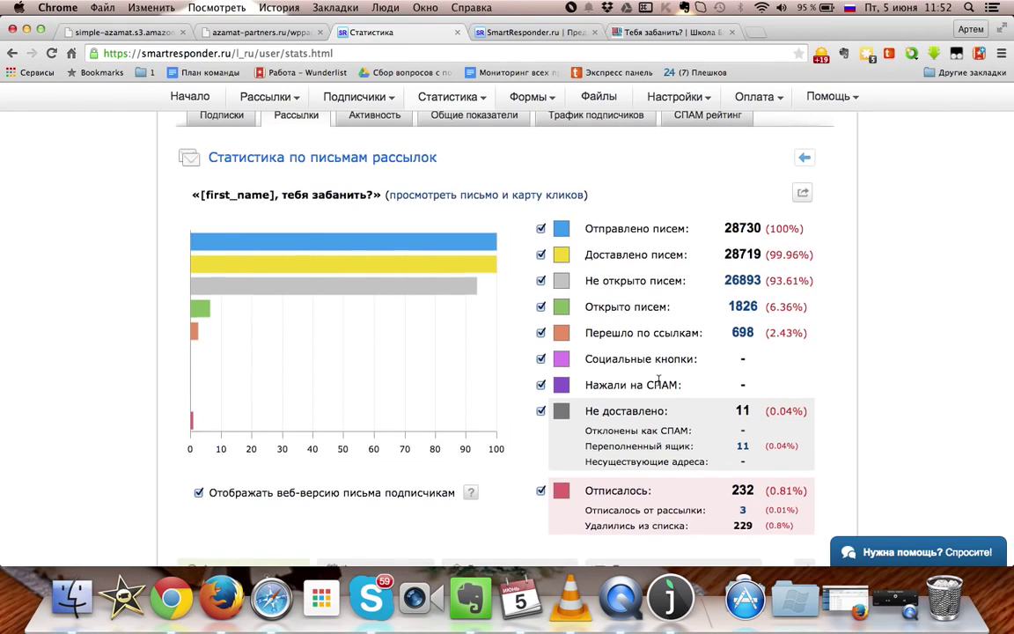
Open the list of subscribers whose letters were undelivered because of an overfull mailbox ("Переполненный ящик")
{"action": "scroll", "coordinate": [658, 381], "scroll_direction": "down", "scroll_amount": 2}
{"action": "scroll", "coordinate": [659, 382], "scroll_direction": "down", "scroll_amount": 2}
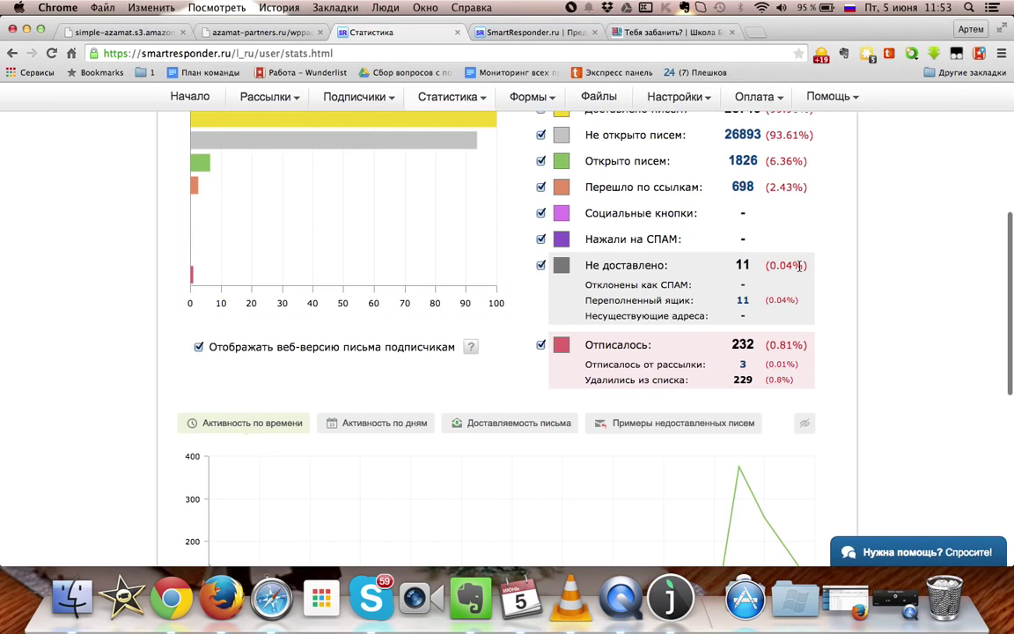
{"action": "left_click", "coordinate": [743, 301]}
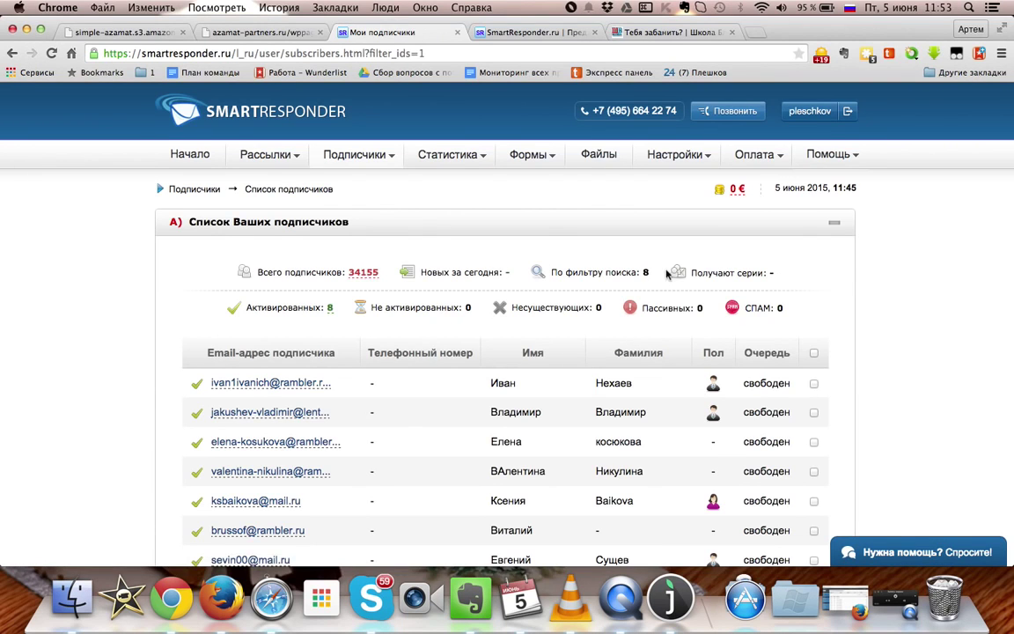
{"action": "scroll", "coordinate": [686, 297], "scroll_direction": "down", "scroll_amount": 5}
{"action": "scroll", "coordinate": [685, 302], "scroll_direction": "up", "scroll_amount": 2}
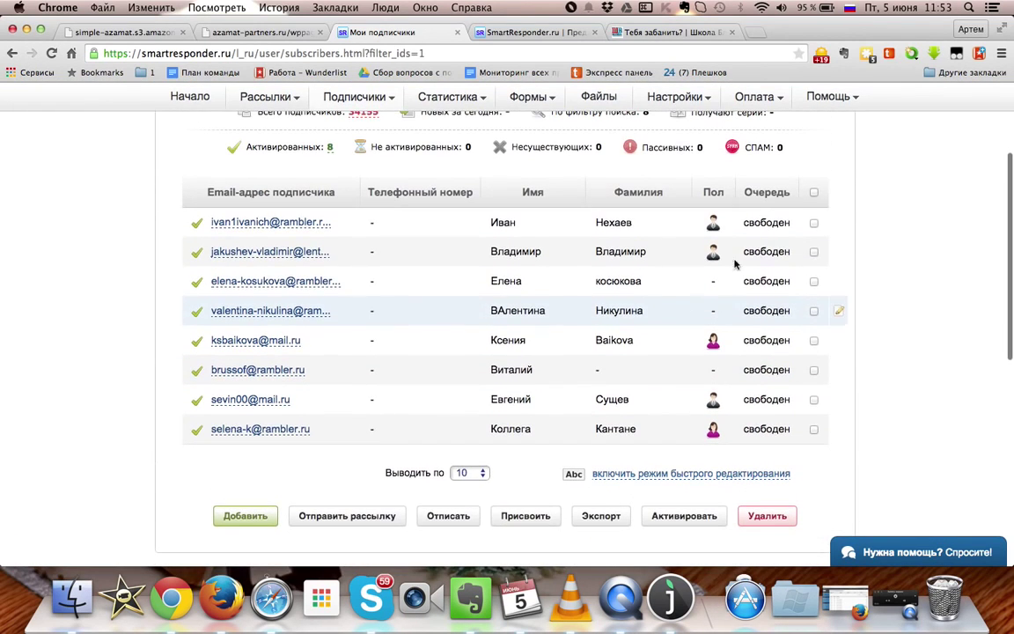
Select all subscribers in the filtered list, delete them and confirm the deletion
{"action": "left_click", "coordinate": [814, 192]}
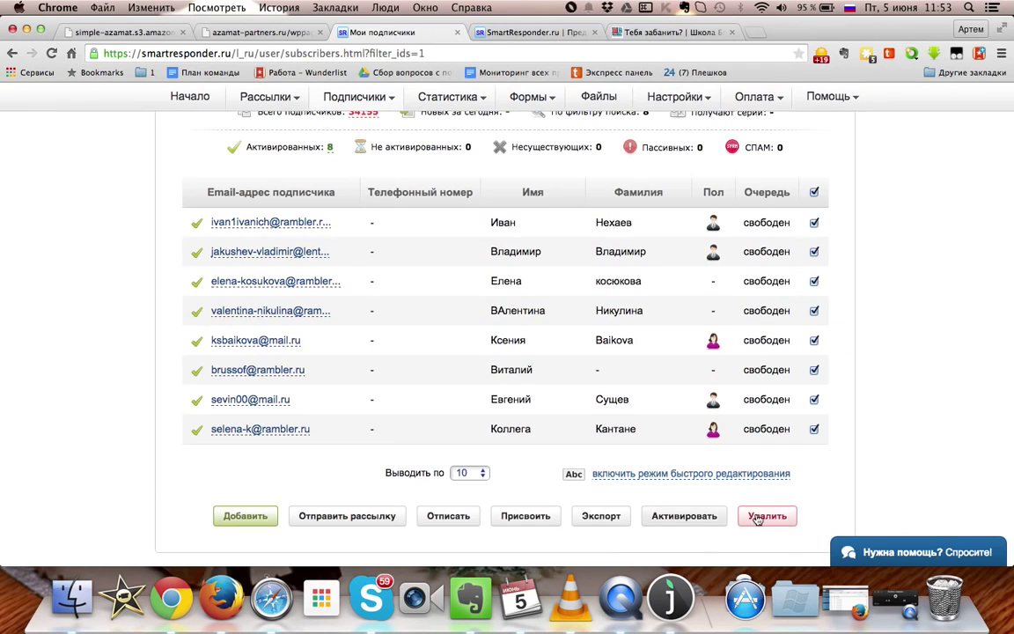
{"action": "left_click", "coordinate": [749, 515]}
{"action": "left_click", "coordinate": [650, 212]}
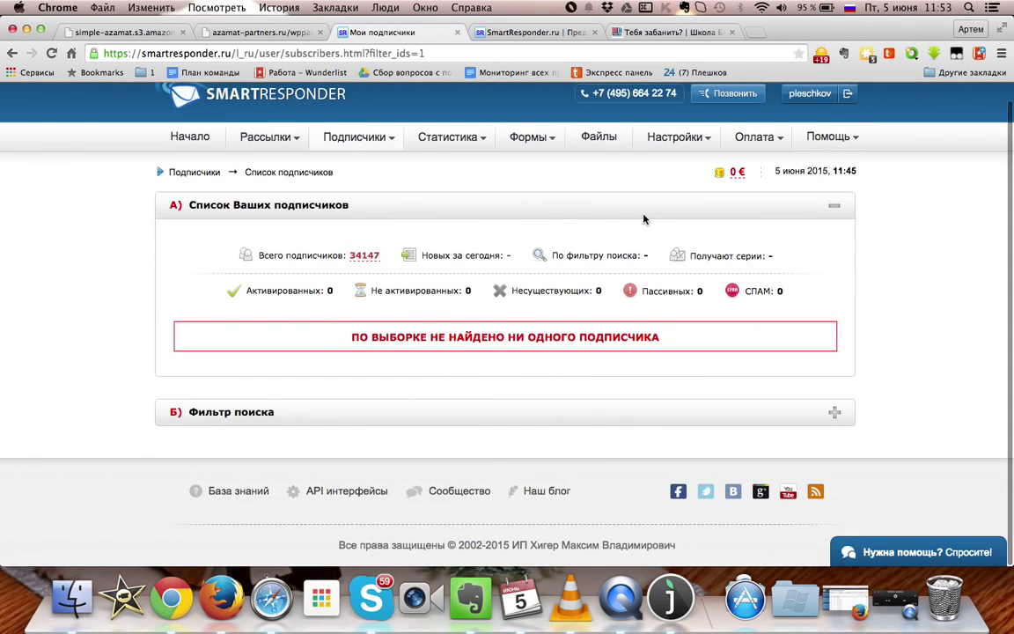
Return to the mass mailing statistics and reopen the details of "[first_name], тебя забанить?"
{"action": "left_click", "coordinate": [12, 53]}
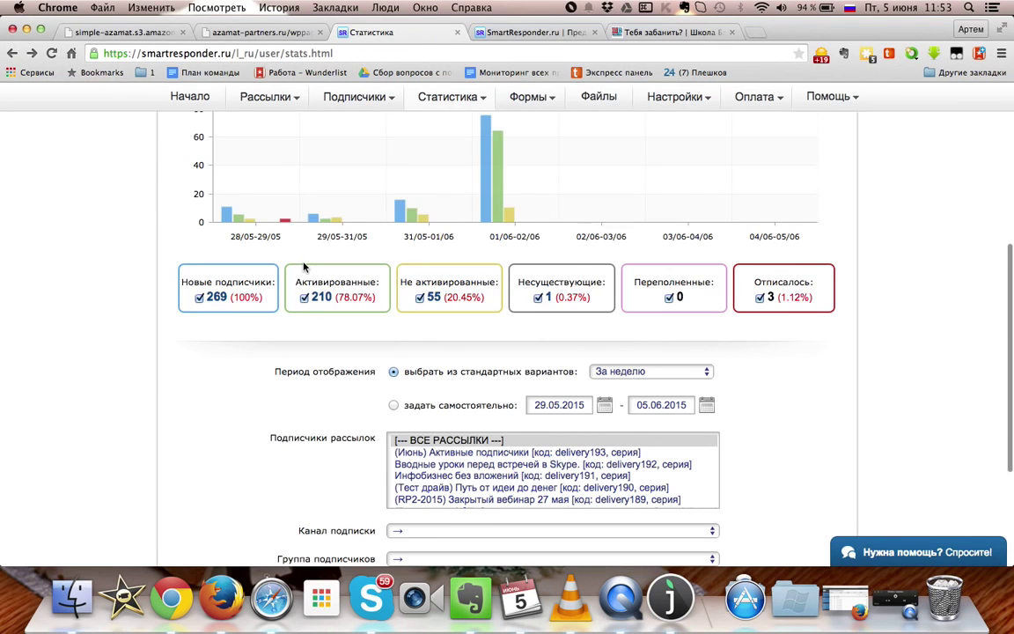
{"action": "scroll", "coordinate": [304, 266], "scroll_direction": "up", "scroll_amount": 5}
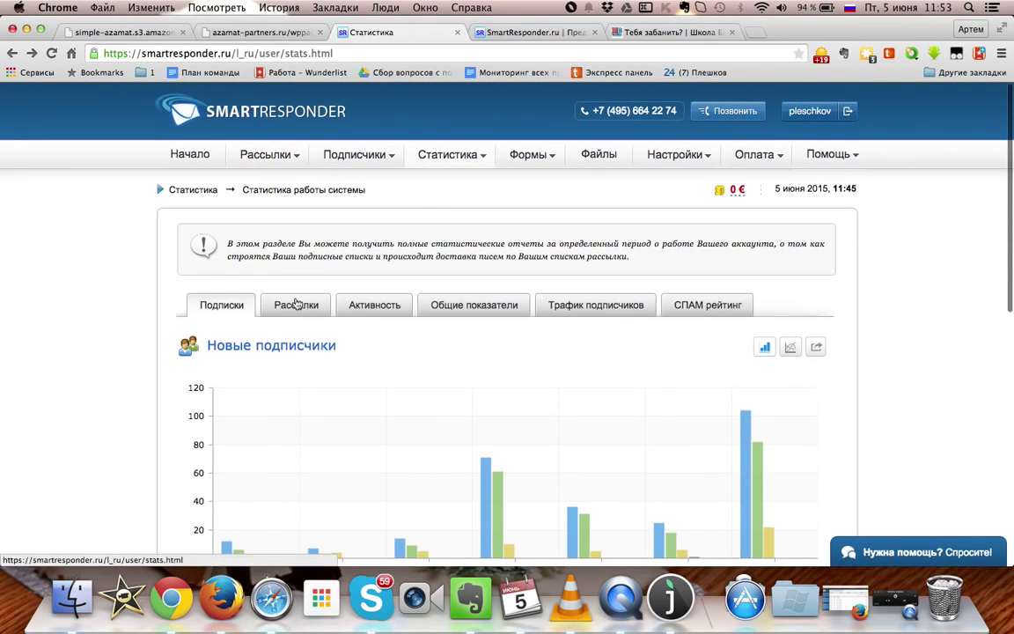
{"action": "mouse_move", "coordinate": [428, 165]}
{"action": "left_click", "coordinate": [444, 191]}
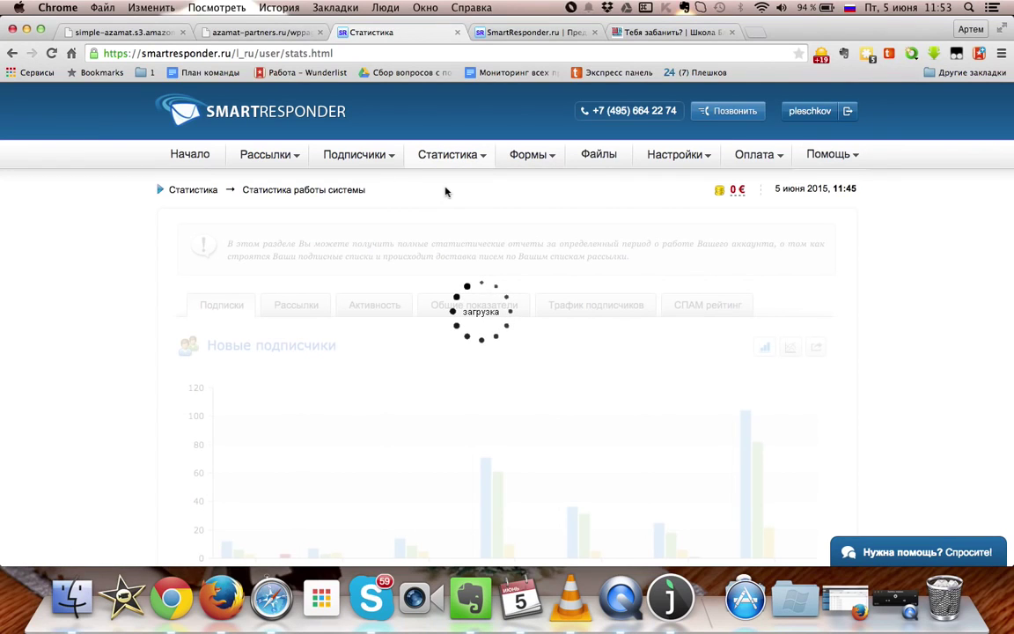
{"action": "left_click", "coordinate": [304, 305]}
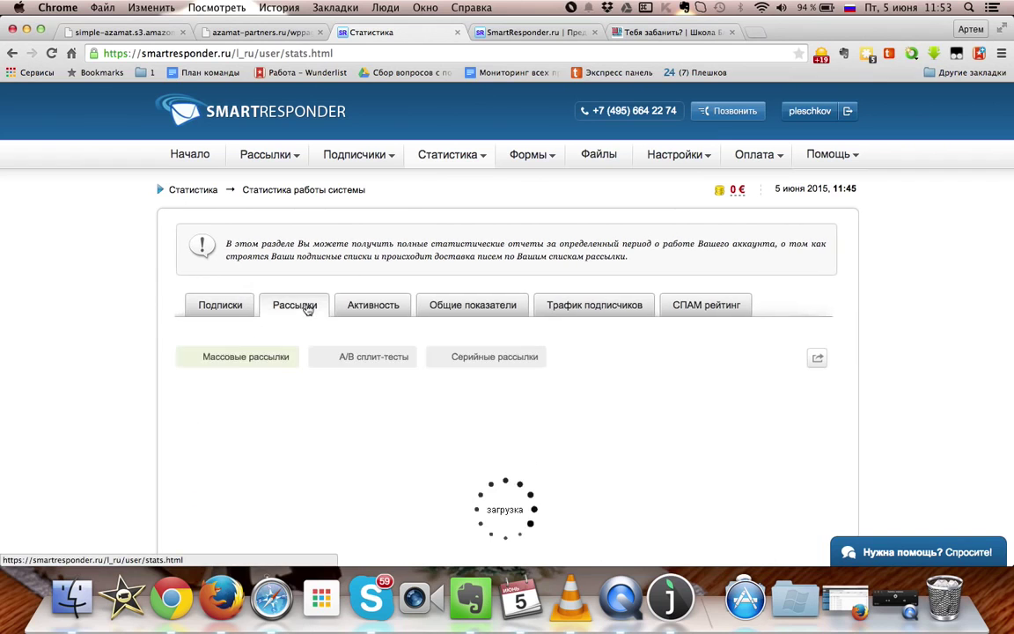
{"action": "scroll", "coordinate": [111, 399], "scroll_direction": "down", "scroll_amount": 3}
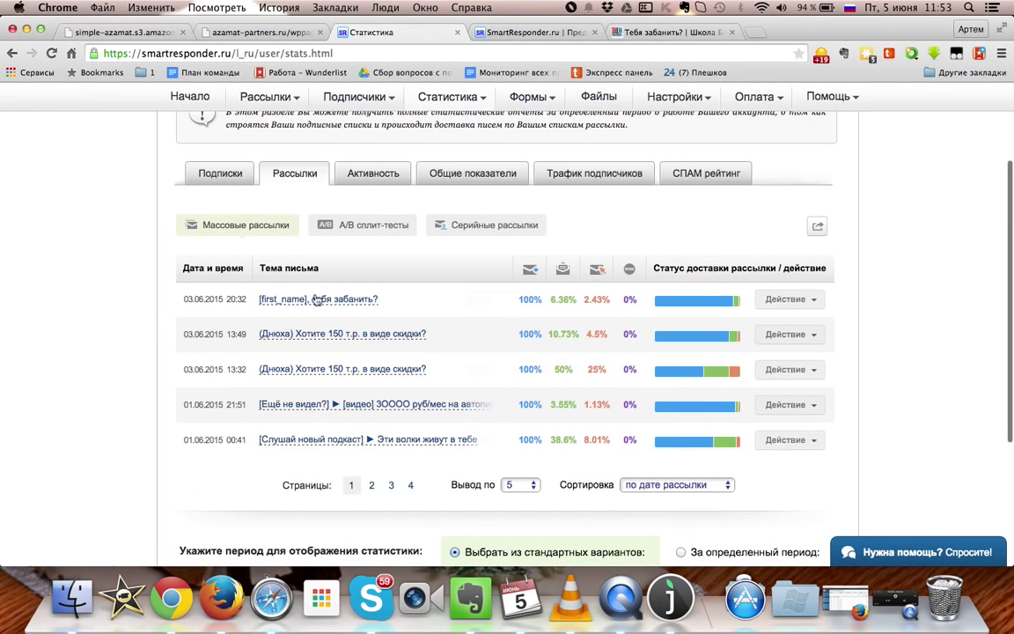
{"action": "left_click", "coordinate": [314, 300]}
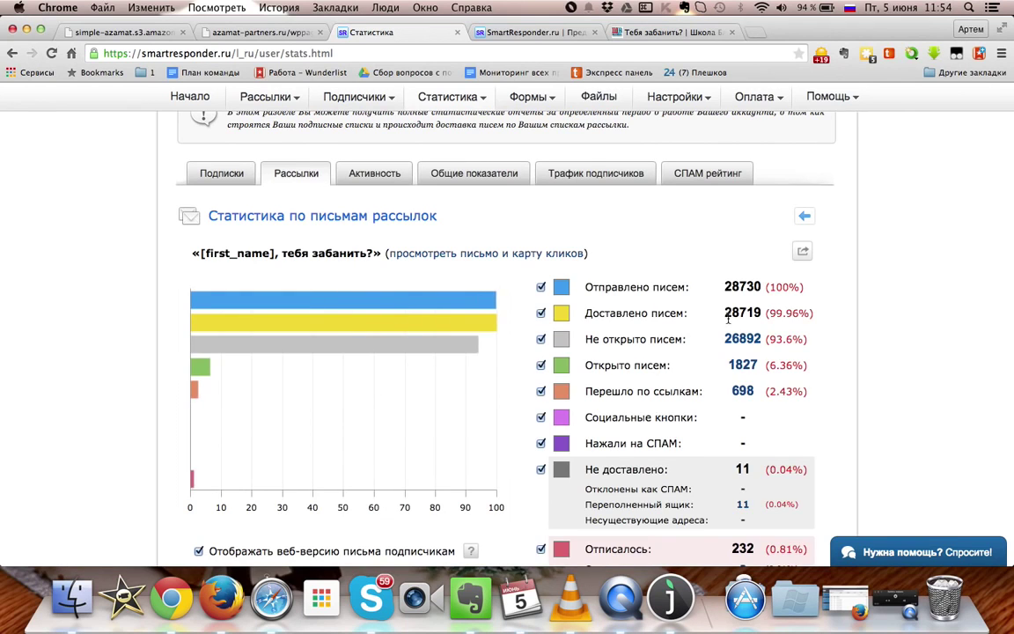
Examine how many recipients unsubscribed ("Отписалось") and how many removed themselves from the list ("Удалились из списка")
{"action": "scroll", "coordinate": [746, 362], "scroll_direction": "down", "scroll_amount": 4}
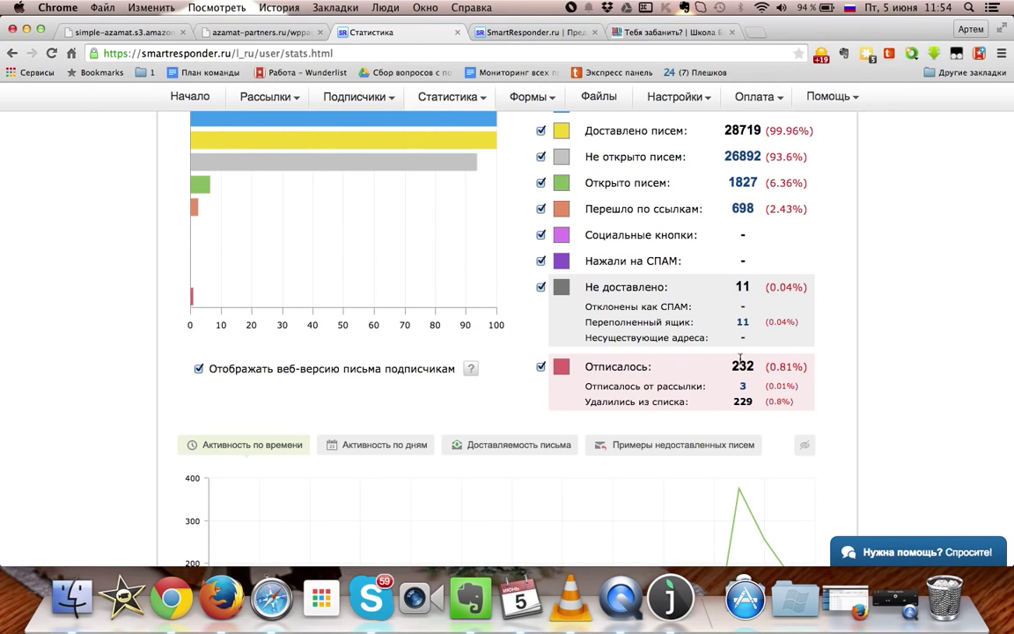
{"action": "left_click_drag", "start_coordinate": [729, 360], "coordinate": [759, 363]}
{"action": "left_click_drag", "start_coordinate": [734, 404], "coordinate": [759, 404]}
{"action": "left_click_drag", "start_coordinate": [584, 367], "coordinate": [647, 370]}
{"action": "left_click_drag", "start_coordinate": [585, 402], "coordinate": [639, 402]}
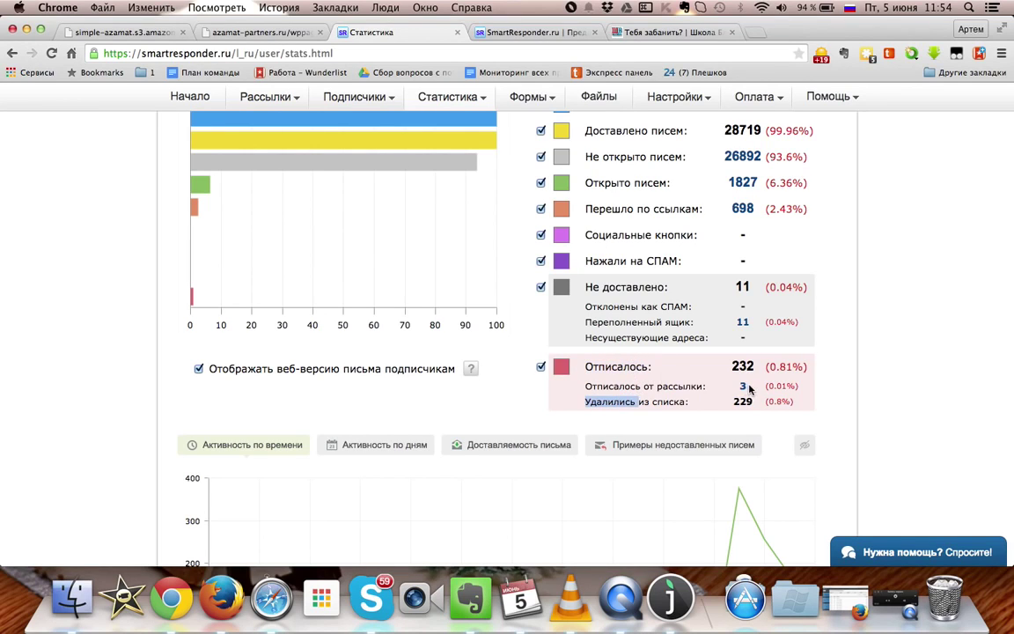
{"action": "left_click", "coordinate": [876, 335]}
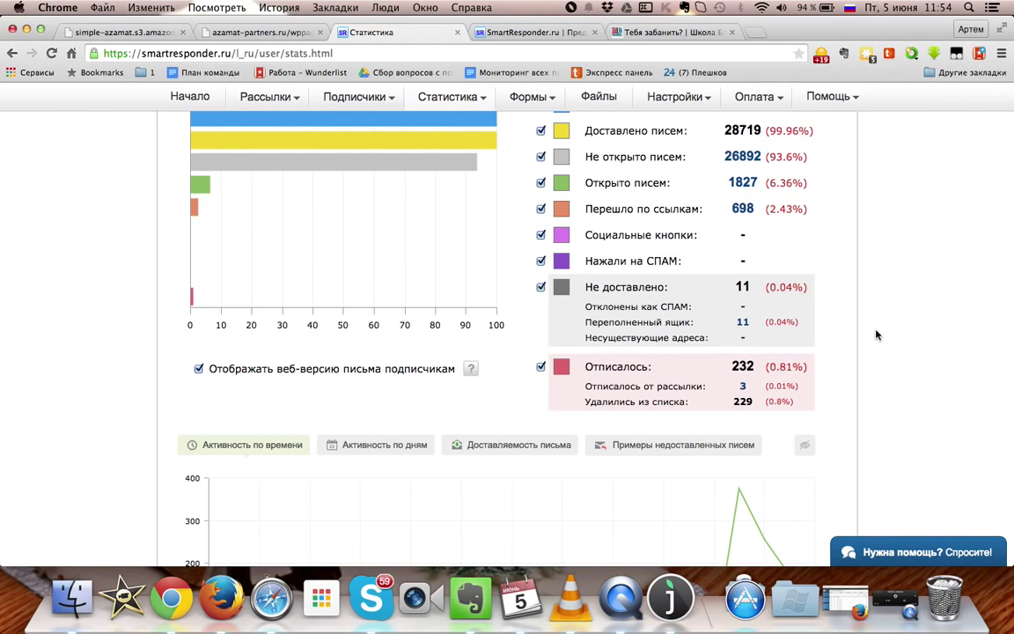
Compare the removed-from-list count with the spam complaints and overall delivery figures, and review the mailing's subject
{"action": "left_click", "coordinate": [742, 398]}
{"action": "double_click", "coordinate": [742, 398]}
{"action": "left_click", "coordinate": [735, 259]}
{"action": "left_click_drag", "start_coordinate": [735, 259], "coordinate": [876, 266]}
{"action": "left_click", "coordinate": [876, 266]}
{"action": "scroll", "coordinate": [876, 266], "scroll_direction": "up", "scroll_amount": 3}
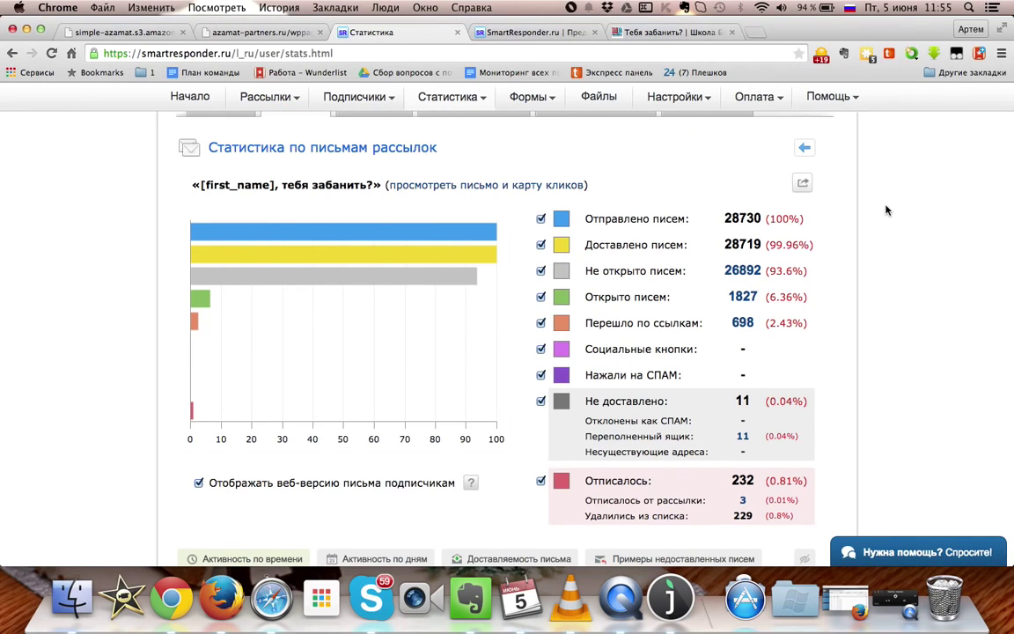
{"action": "scroll", "coordinate": [887, 209], "scroll_direction": "down", "scroll_amount": 3}
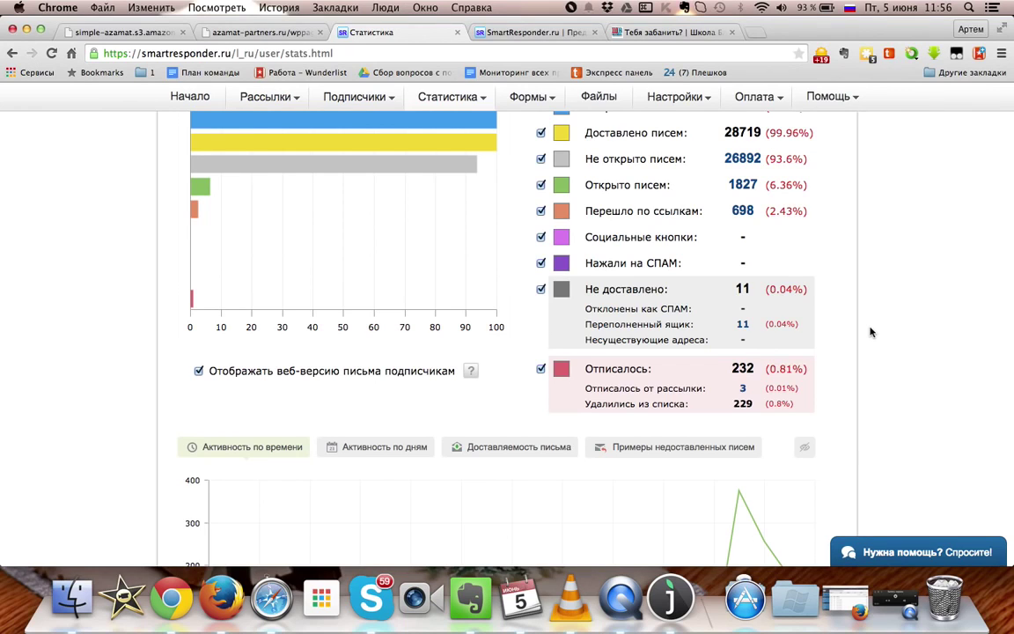
{"action": "double_click", "coordinate": [740, 403]}
{"action": "scroll", "coordinate": [921, 319], "scroll_direction": "up", "scroll_amount": 5}
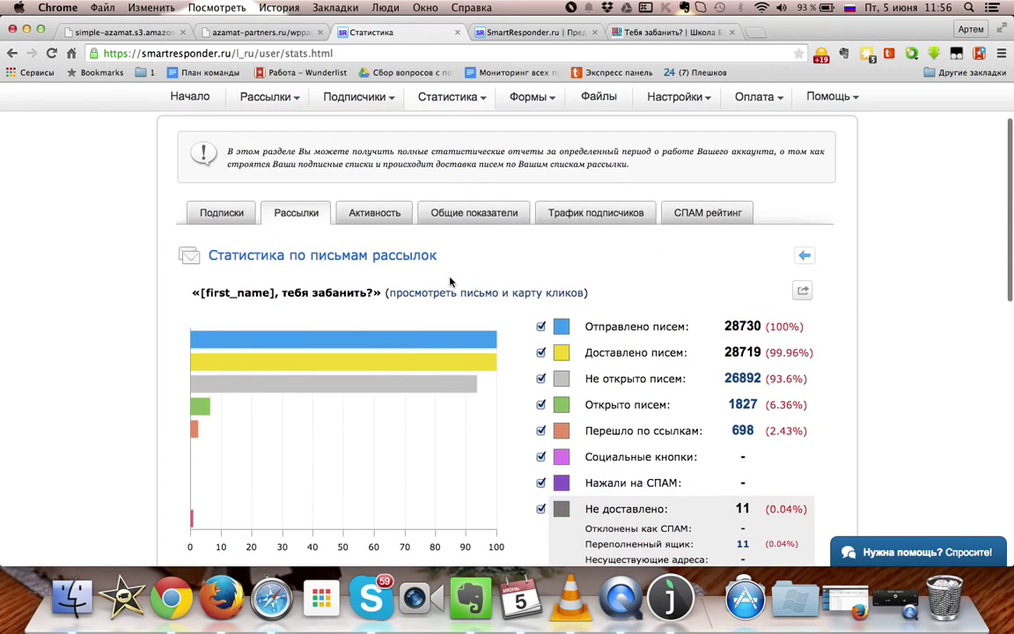
{"action": "left_click_drag", "start_coordinate": [200, 291], "coordinate": [376, 289]}
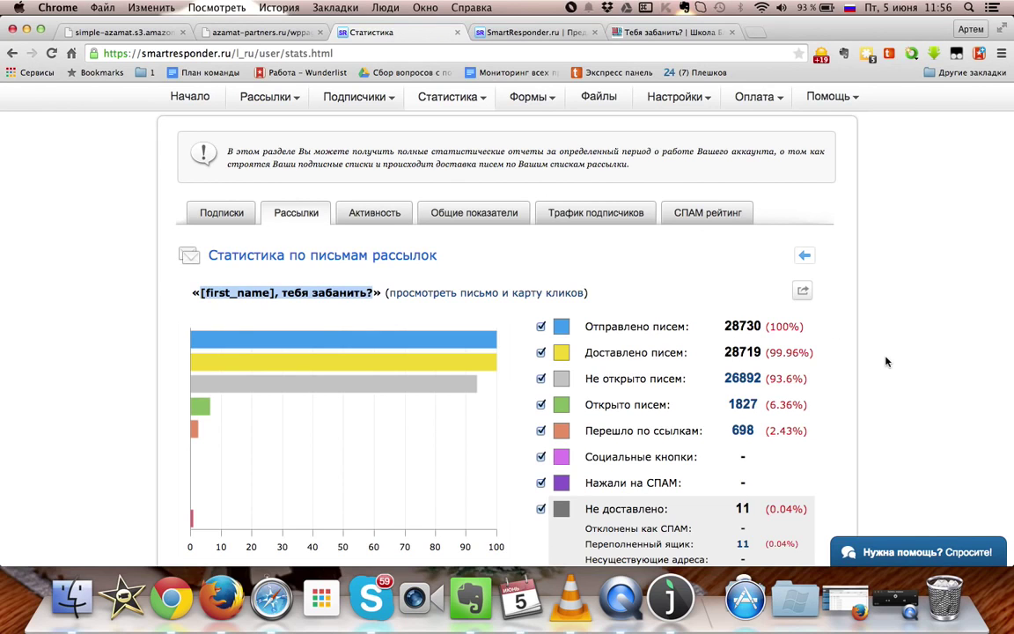
Review the mailing's delivery, open, link-click, spam complaint and unsubscribe figures
{"action": "scroll", "coordinate": [887, 361], "scroll_direction": "down", "scroll_amount": 5}
{"action": "scroll", "coordinate": [887, 361], "scroll_direction": "down", "scroll_amount": 1}
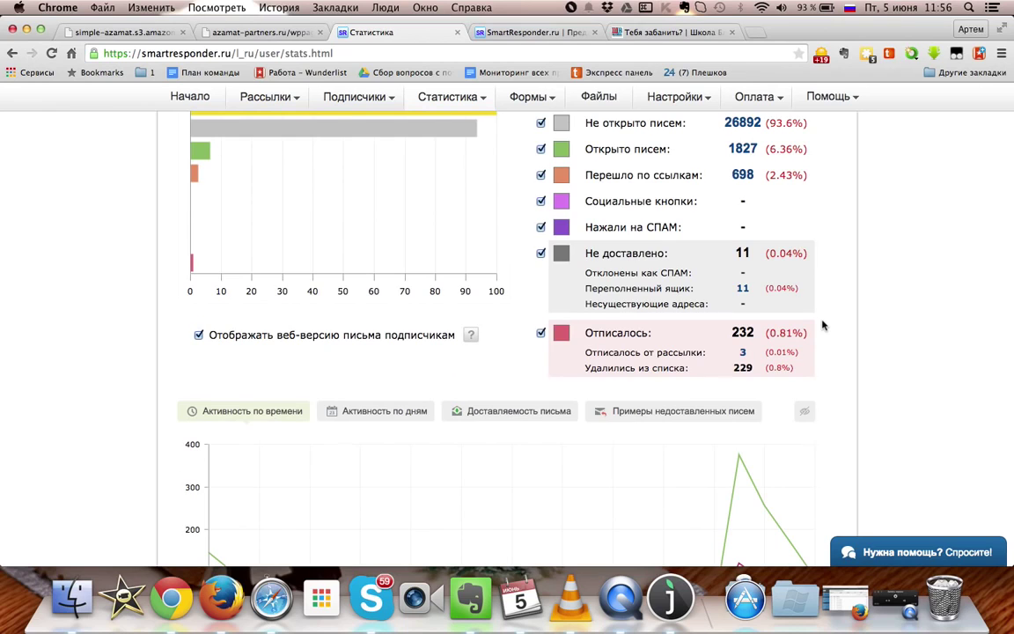
{"action": "scroll", "coordinate": [823, 325], "scroll_direction": "up", "scroll_amount": 1}
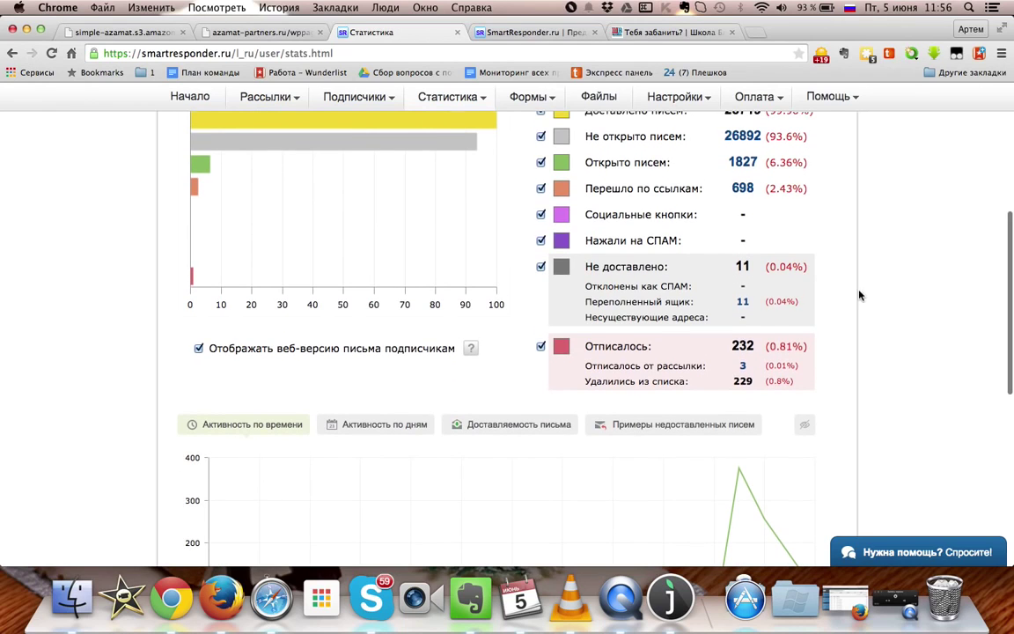
{"action": "scroll", "coordinate": [861, 296], "scroll_direction": "up", "scroll_amount": 1}
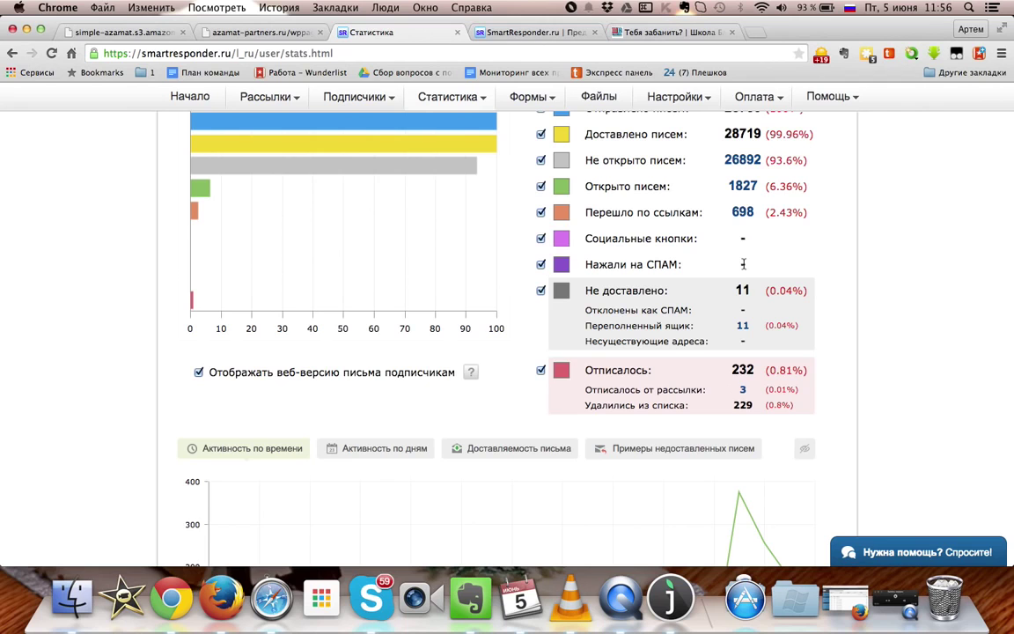
{"action": "scroll", "coordinate": [743, 264], "scroll_direction": "up", "scroll_amount": 5}
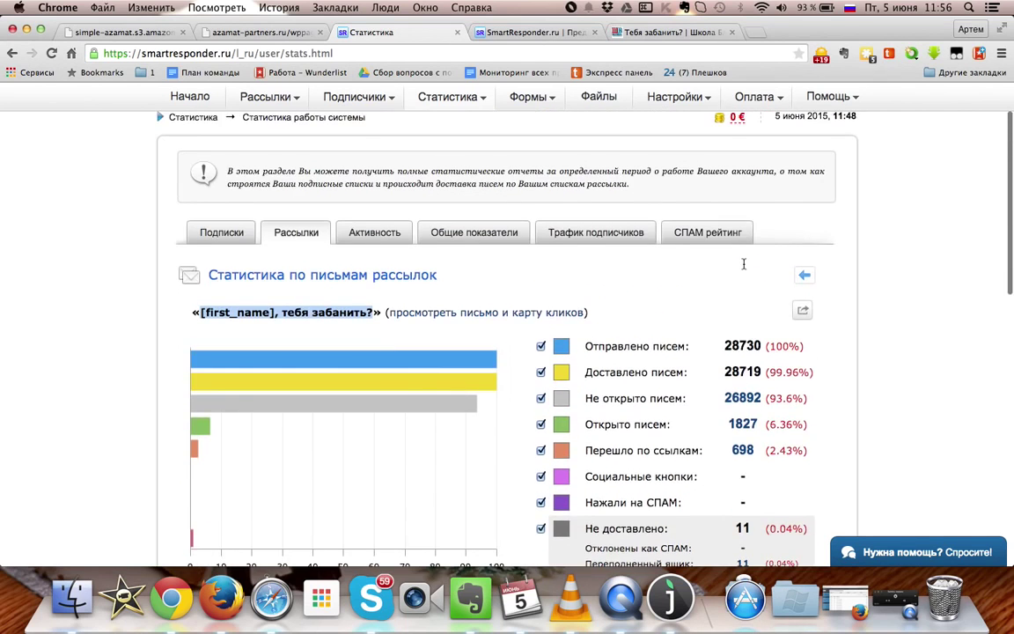
{"action": "scroll", "coordinate": [743, 264], "scroll_direction": "down", "scroll_amount": 6}
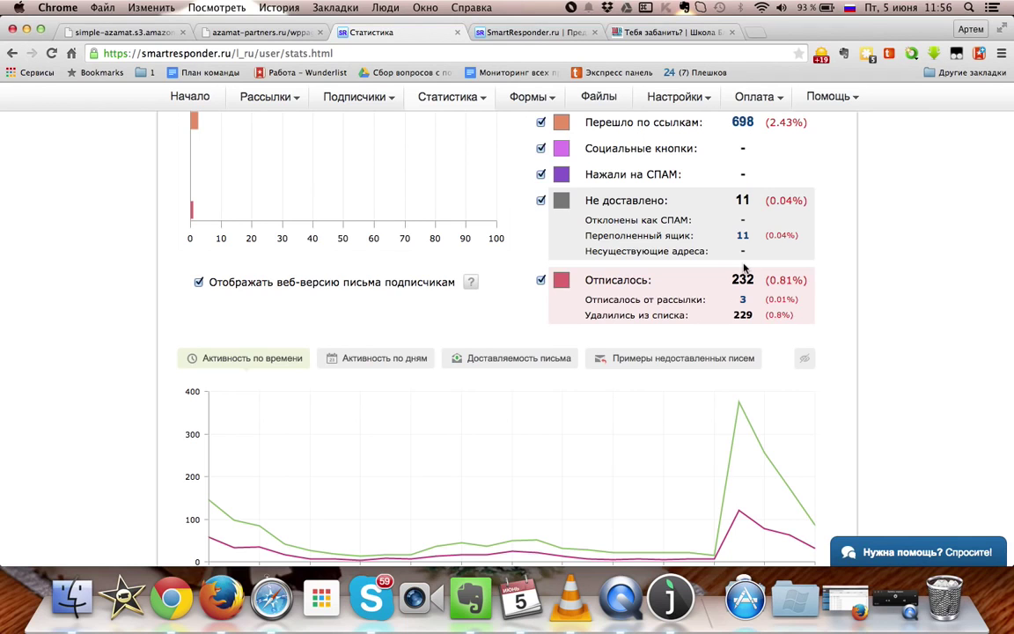
{"action": "scroll", "coordinate": [743, 269], "scroll_direction": "up", "scroll_amount": 4}
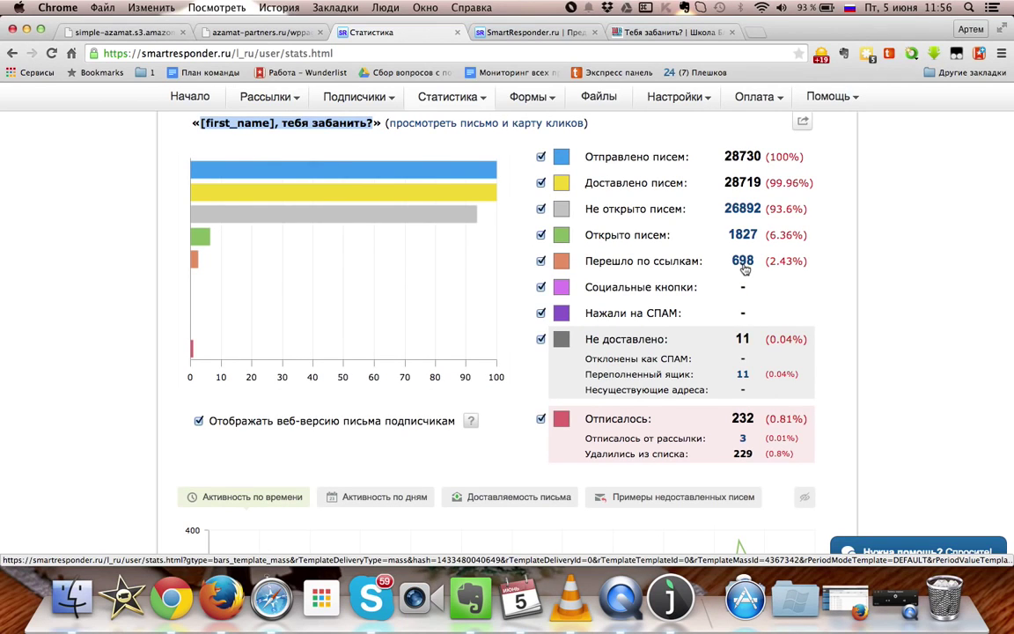
{"action": "scroll", "coordinate": [743, 269], "scroll_direction": "up", "scroll_amount": 3}
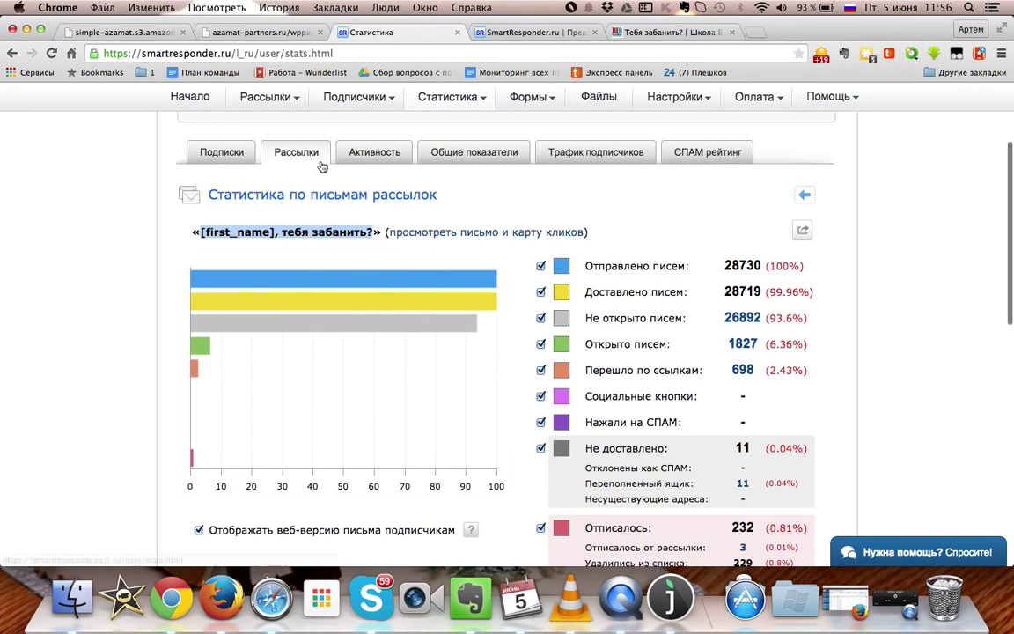
Open the list of mailings and check the subscriber count of "(Июнь) Активные подписчики"
{"action": "scroll", "coordinate": [146, 171], "scroll_direction": "up", "scroll_amount": 2}
{"action": "left_click", "coordinate": [254, 93]}
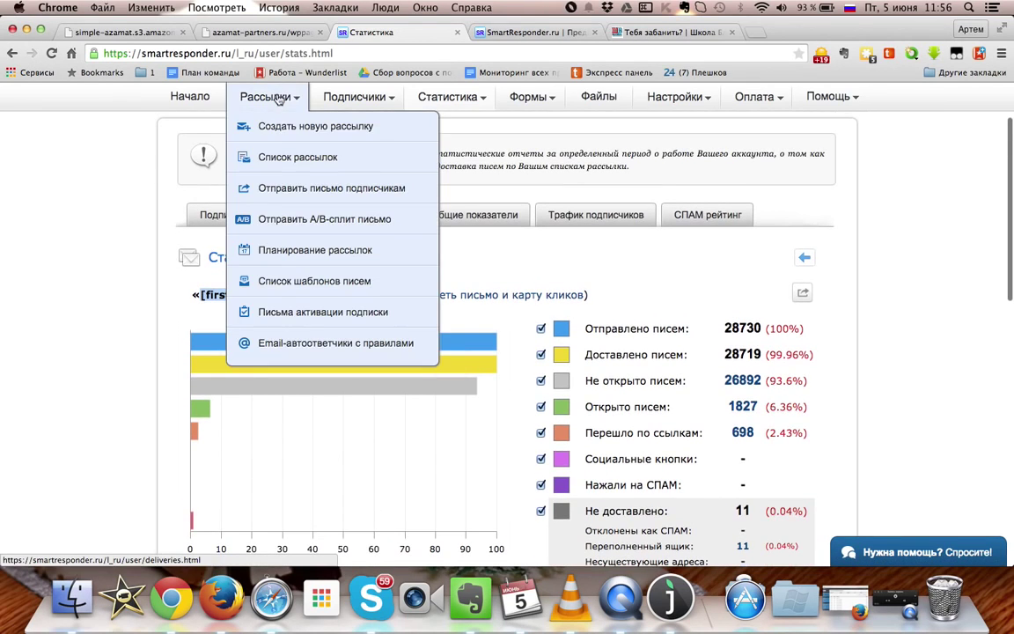
{"action": "left_click", "coordinate": [253, 151]}
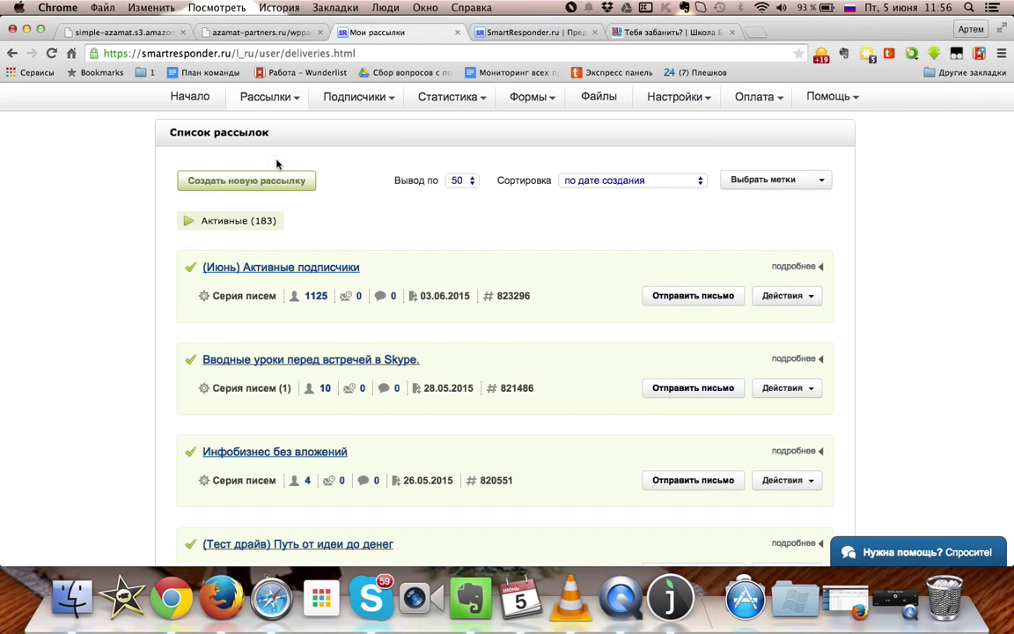
{"action": "scroll", "coordinate": [172, 299], "scroll_direction": "up", "scroll_amount": 3}
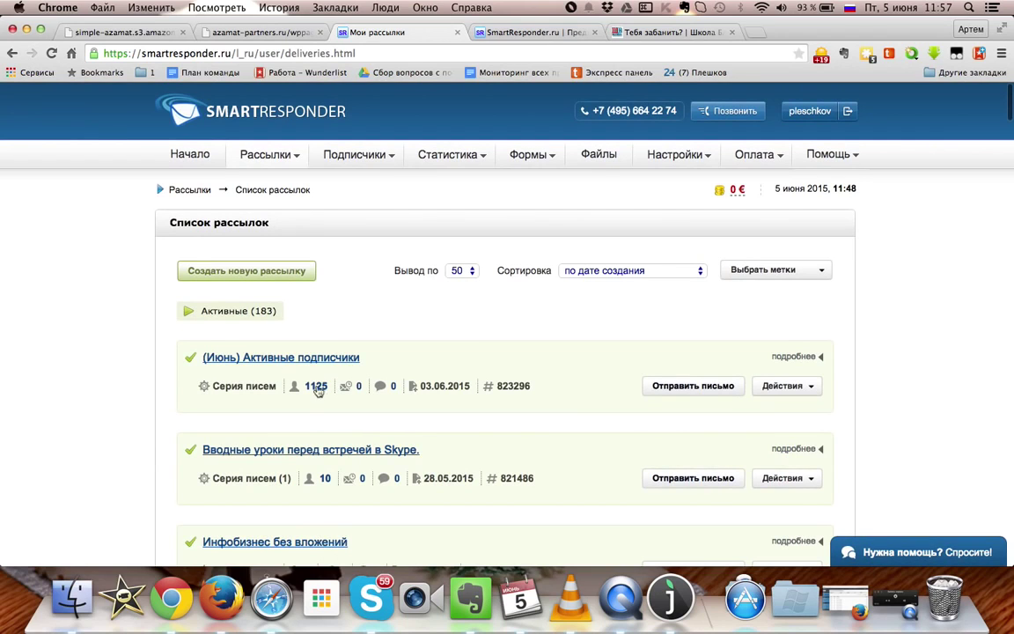
Open the link counters for letters and check the action attached to the shkolabloggerov.ru/blog/tebya-zabanit/ link
{"action": "mouse_move", "coordinate": [361, 153]}
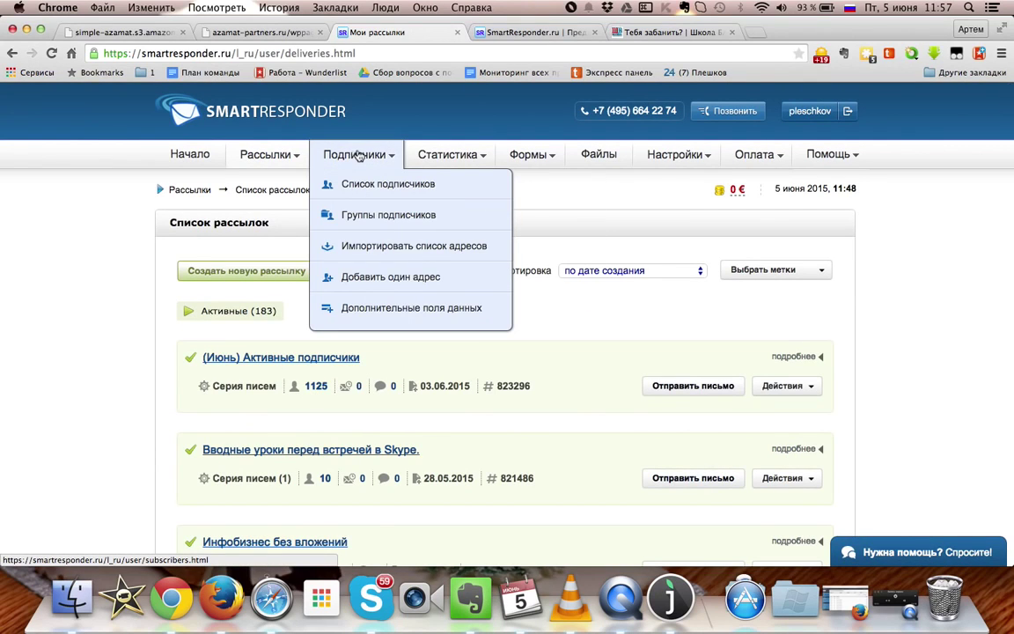
{"action": "mouse_move", "coordinate": [409, 150]}
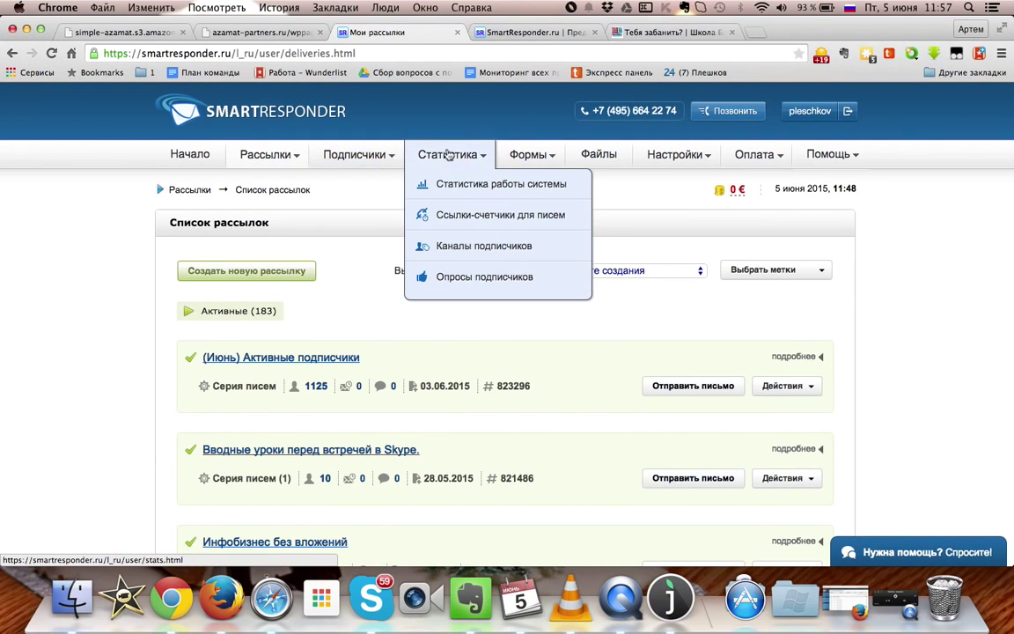
{"action": "left_click", "coordinate": [441, 220]}
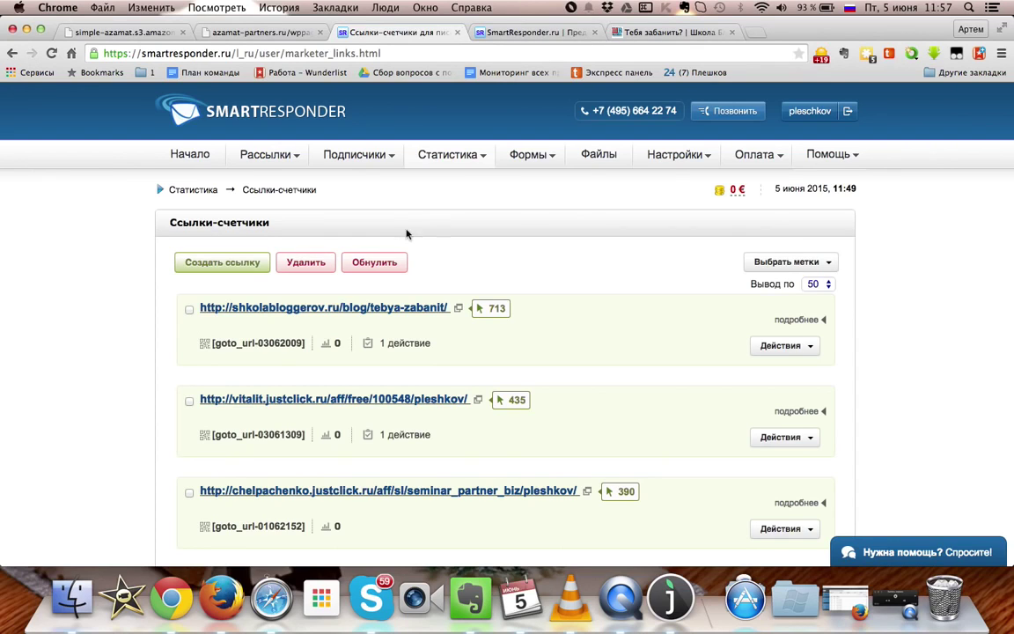
{"action": "mouse_move", "coordinate": [461, 157]}
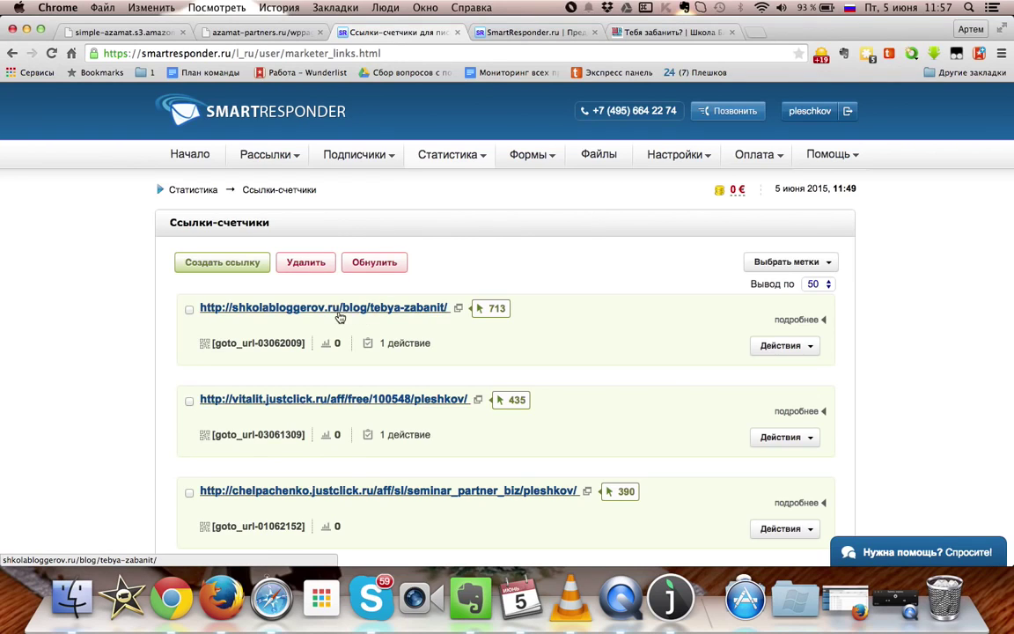
{"action": "mouse_move", "coordinate": [388, 346]}
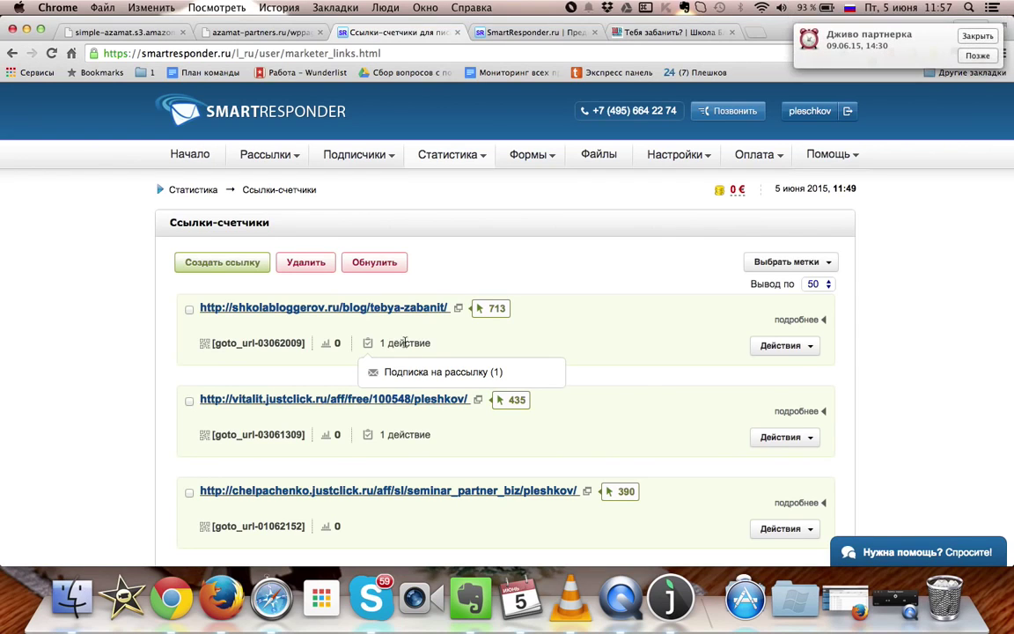
Open the tebya-zabanit link counter's settings, inspect its trigger actions and close them without saving, dismissing the calendar reminder
{"action": "left_click", "coordinate": [302, 310]}
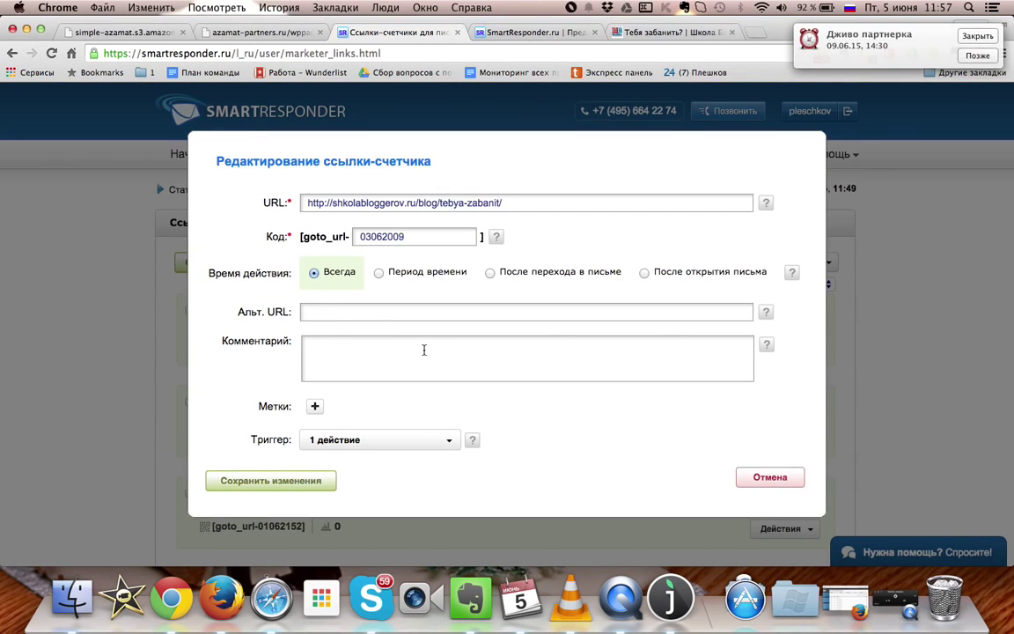
{"action": "left_click", "coordinate": [801, 26]}
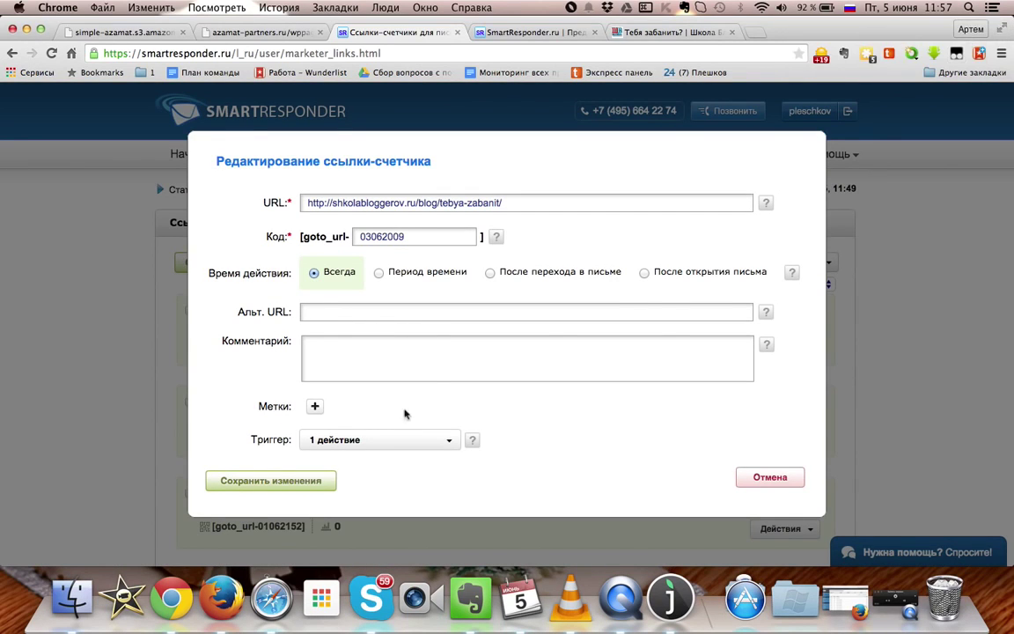
{"action": "left_click", "coordinate": [447, 440]}
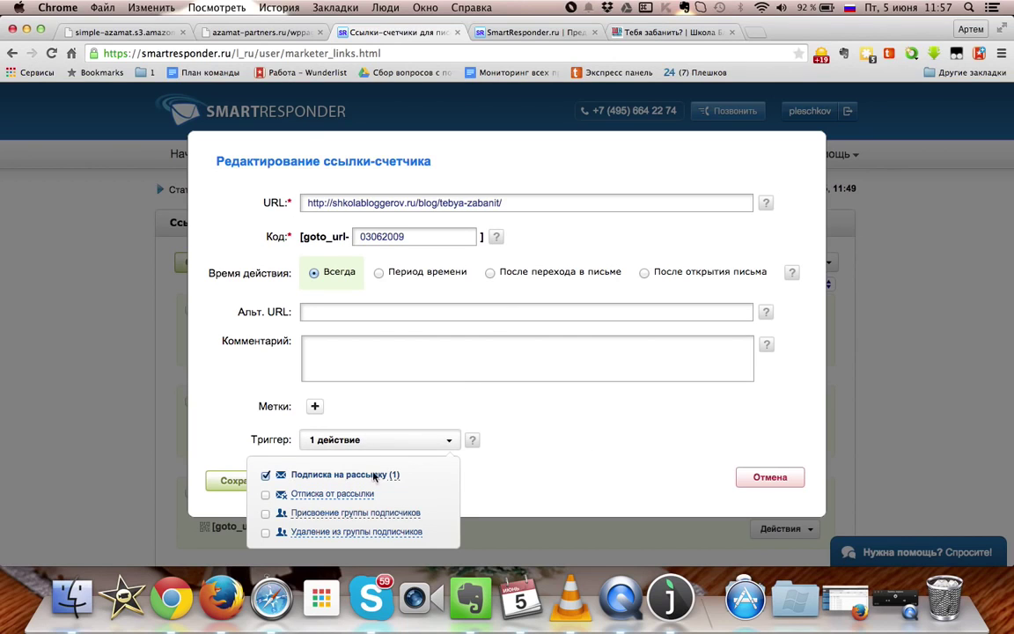
{"action": "left_click", "coordinate": [607, 430]}
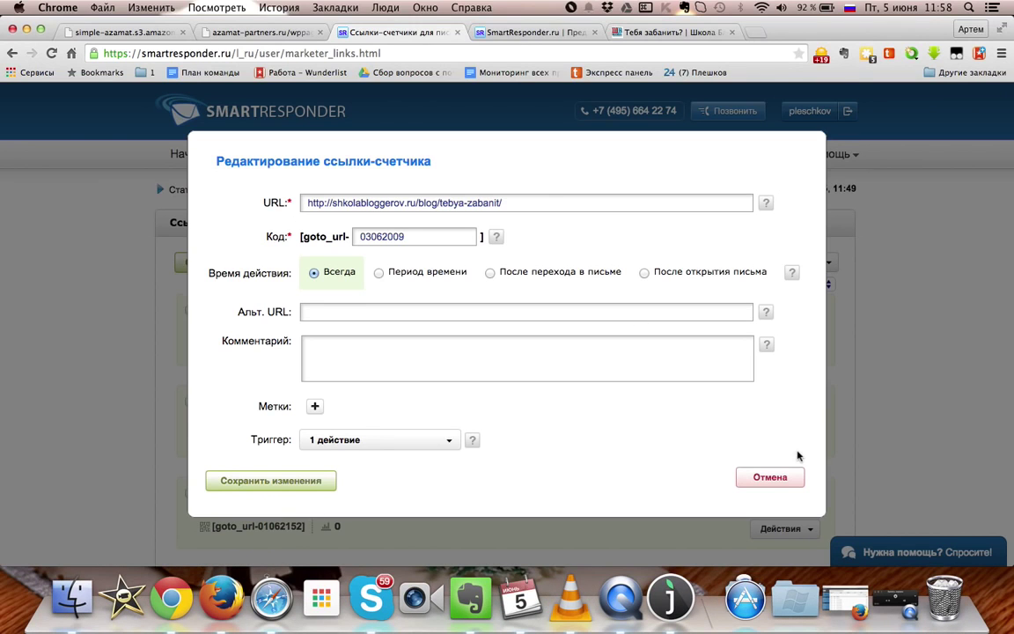
{"action": "left_click", "coordinate": [779, 477]}
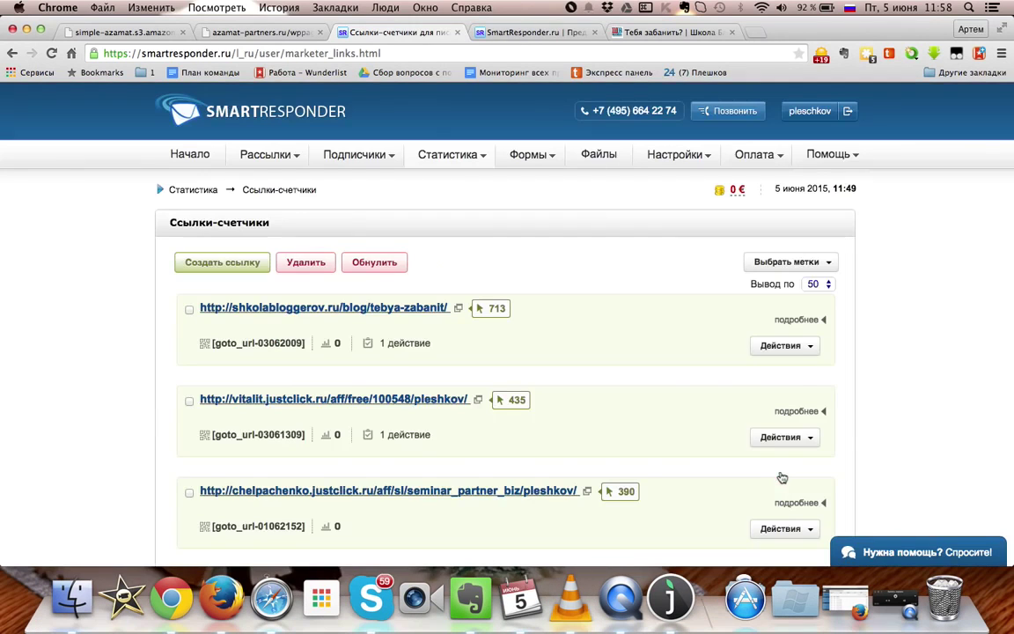
Switch to the open letter preview and examine its text and the click counters on its links
{"action": "left_click", "coordinate": [267, 154]}
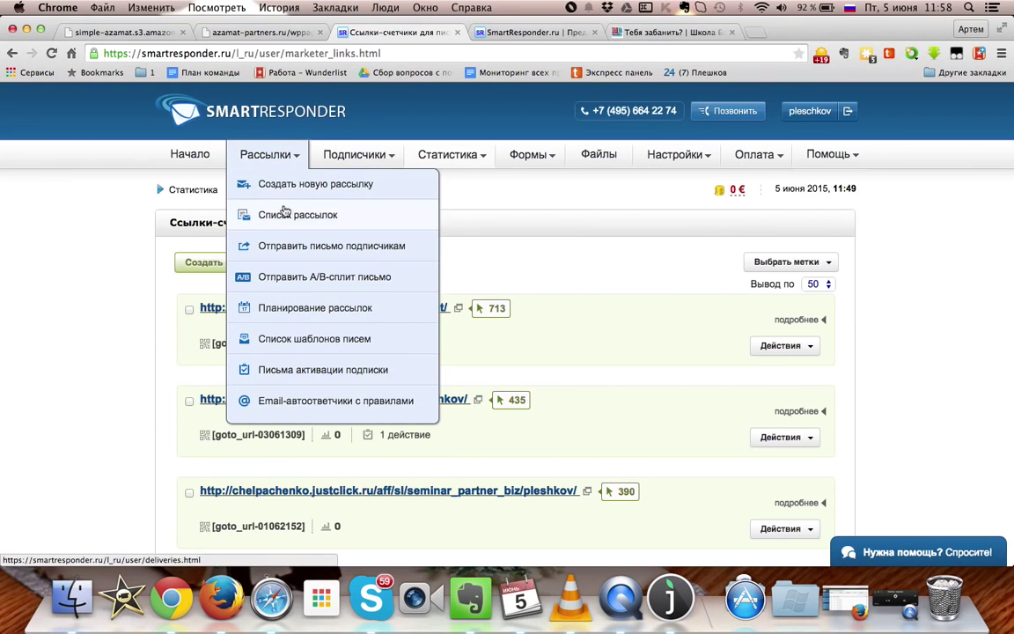
{"action": "left_click", "coordinate": [517, 33]}
{"action": "scroll", "coordinate": [369, 220], "scroll_direction": "up", "scroll_amount": 3}
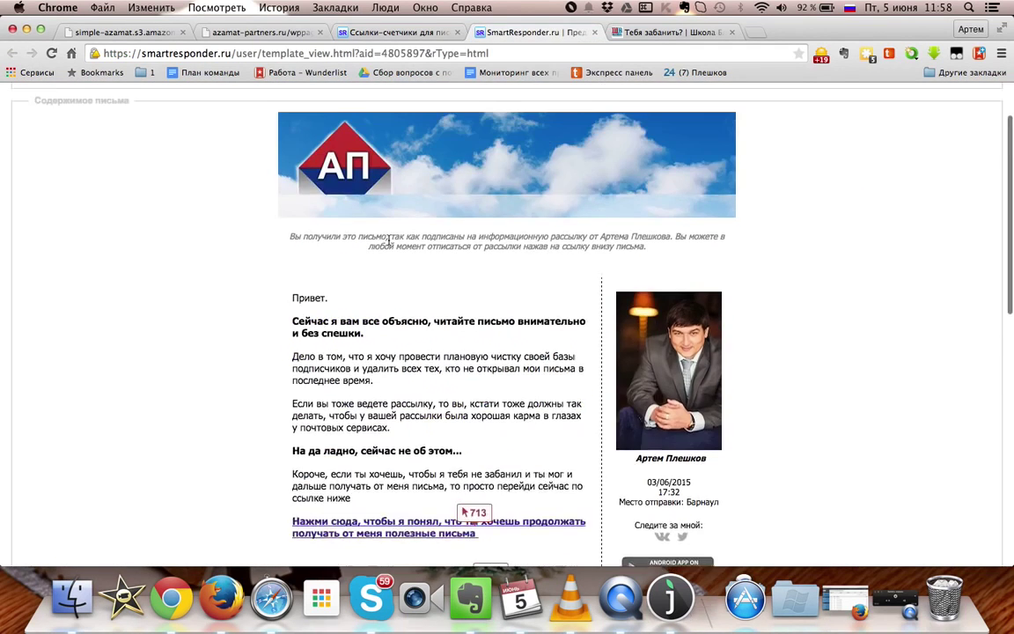
{"action": "scroll", "coordinate": [389, 244], "scroll_direction": "down", "scroll_amount": 5}
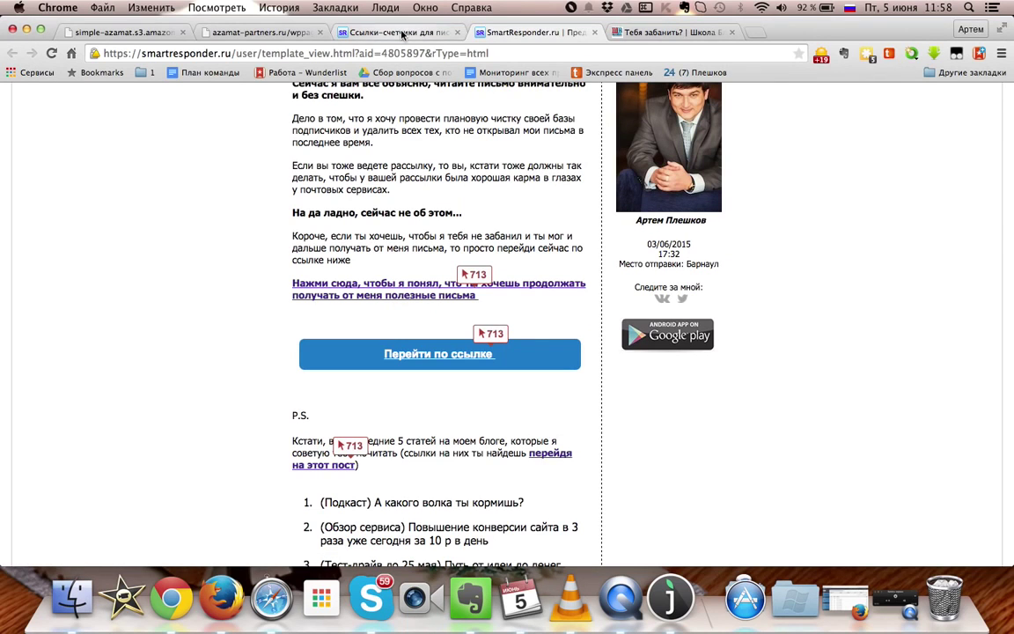
Leave the letter preview and return from the link counters to the list of mailings
{"action": "left_click", "coordinate": [403, 33]}
{"action": "mouse_move", "coordinate": [276, 164]}
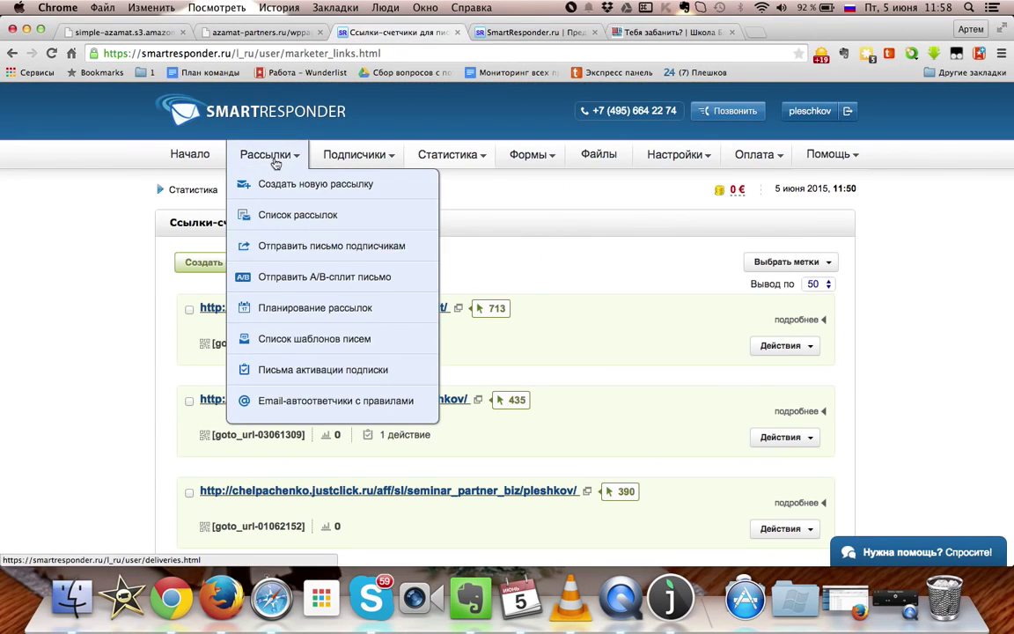
{"action": "left_click", "coordinate": [274, 213]}
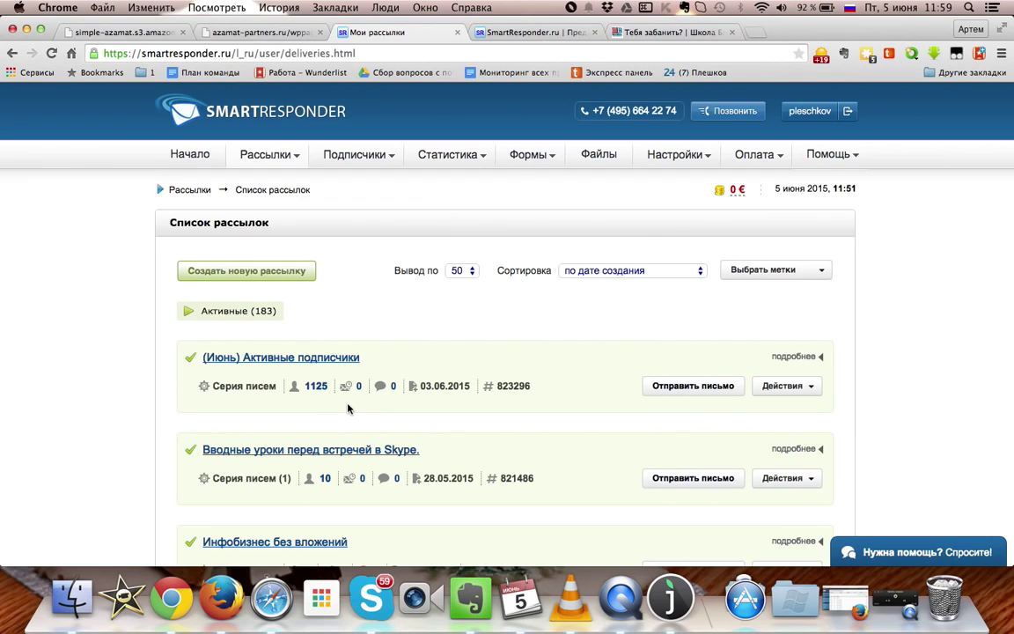
Open the mass mailing statistics and compare the open and click rates of the recent letters
{"action": "mouse_move", "coordinate": [269, 157]}
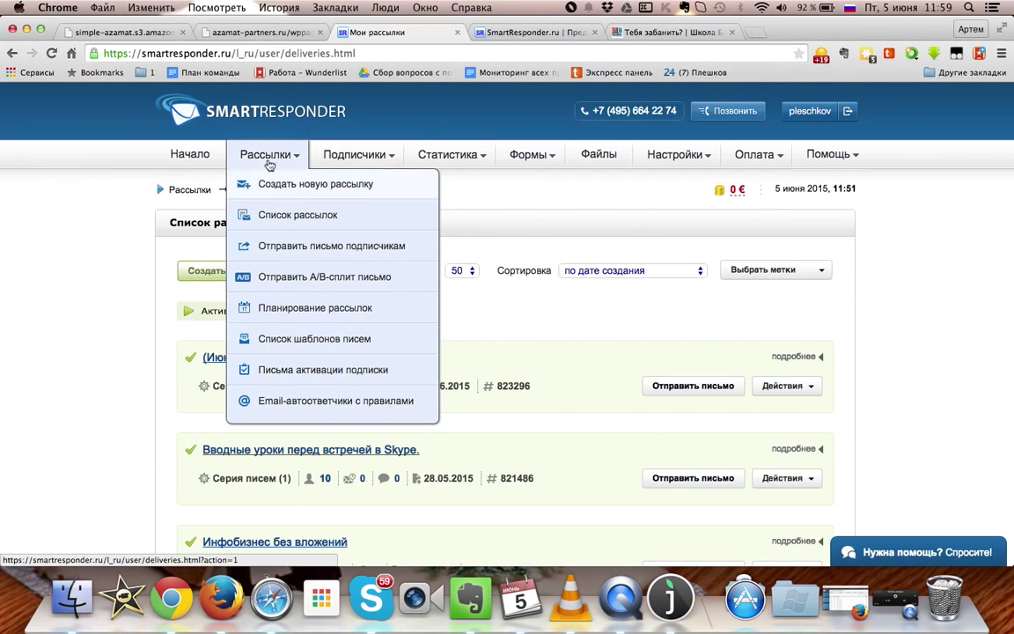
{"action": "mouse_move", "coordinate": [451, 158]}
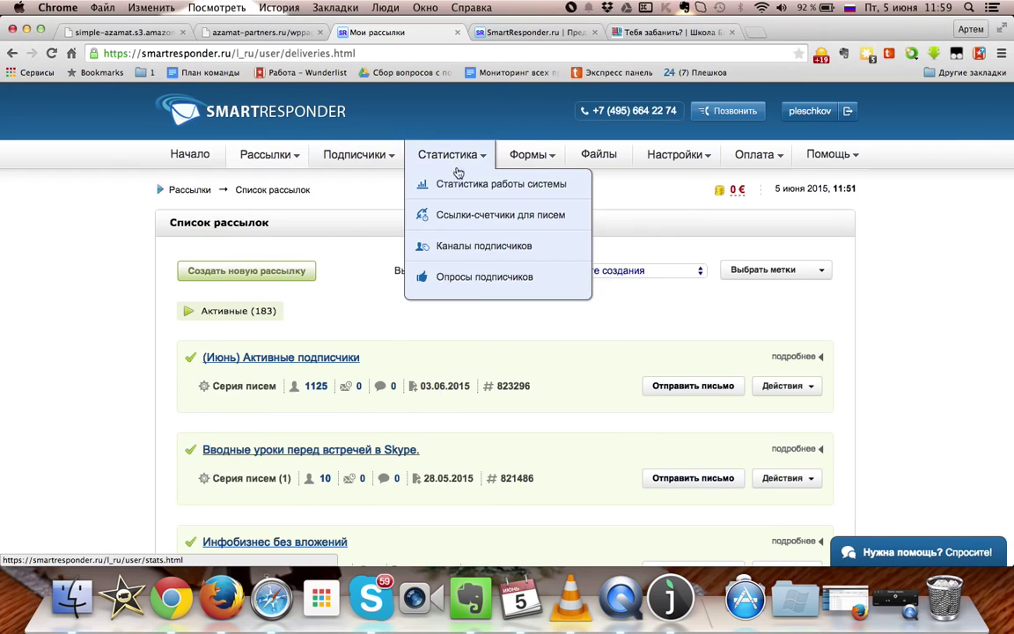
{"action": "left_click", "coordinate": [456, 185]}
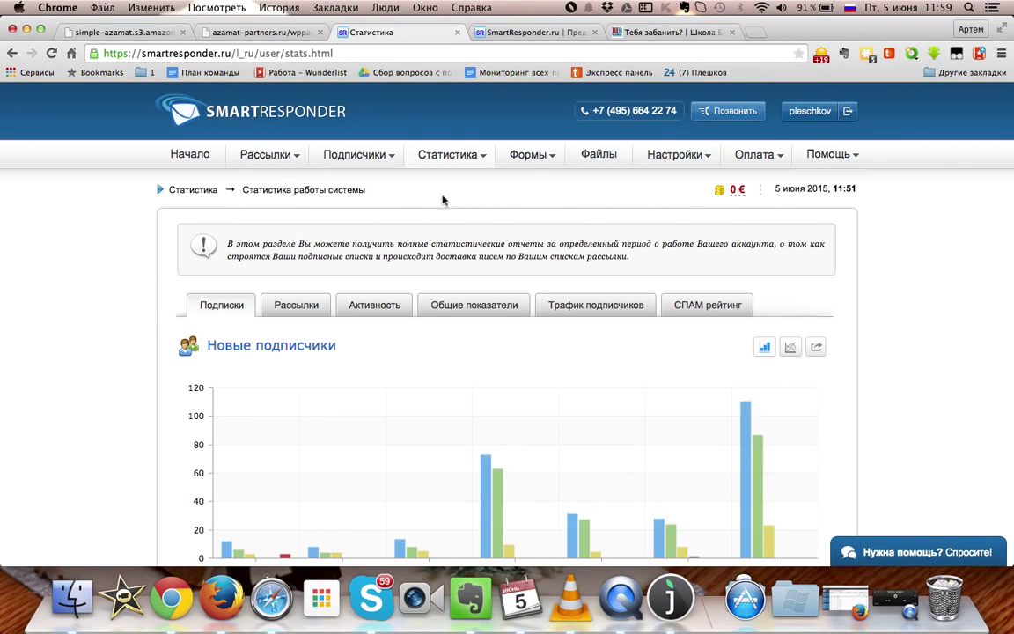
{"action": "left_click", "coordinate": [296, 304]}
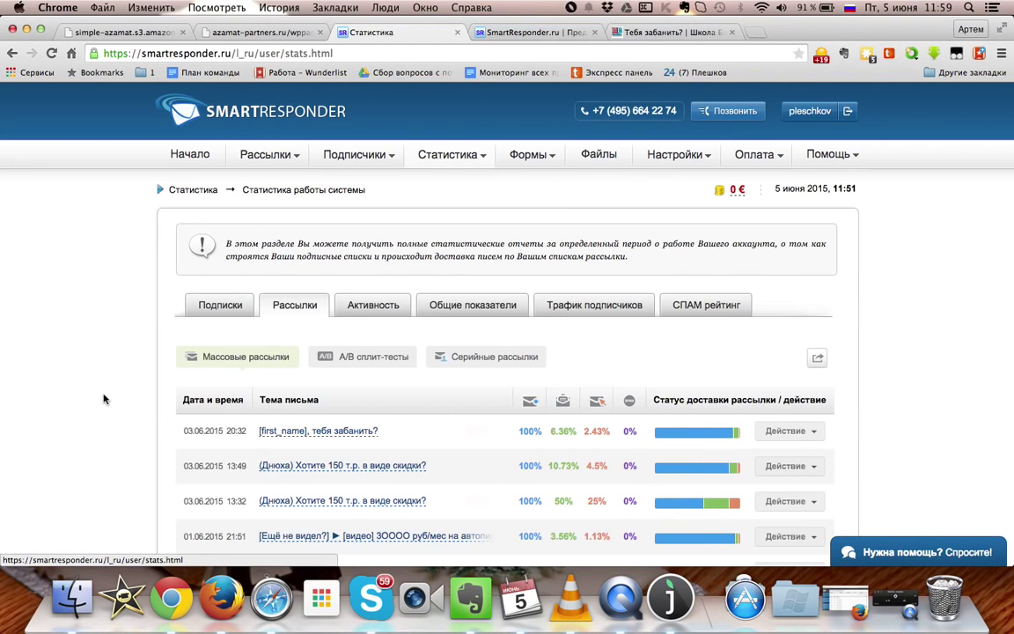
{"action": "scroll", "coordinate": [104, 399], "scroll_direction": "down", "scroll_amount": 3}
{"action": "scroll", "coordinate": [104, 399], "scroll_direction": "up", "scroll_amount": 1}
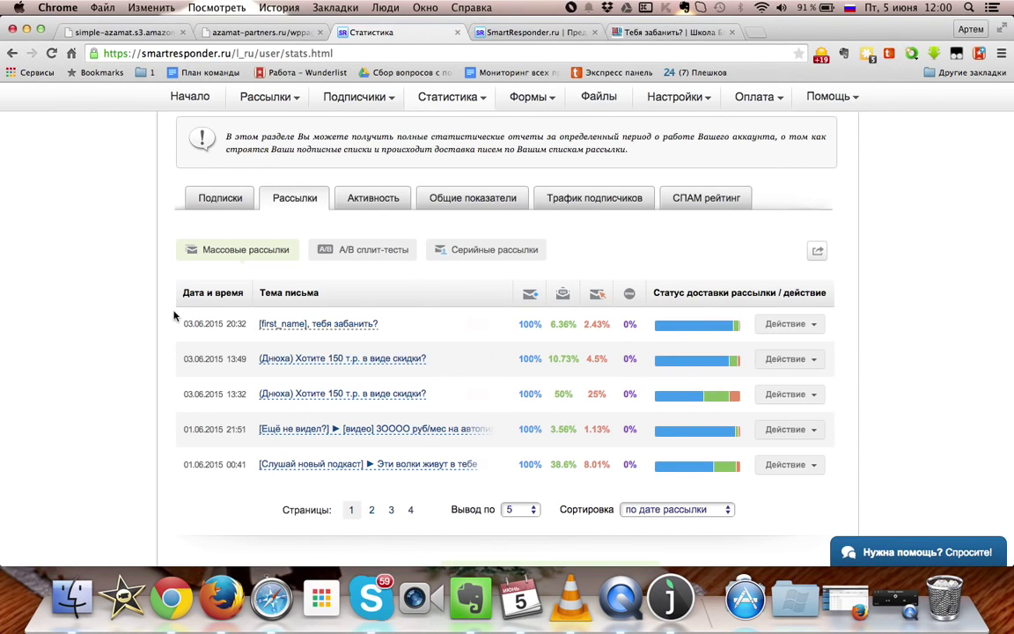
{"action": "scroll", "coordinate": [173, 319], "scroll_direction": "up", "scroll_amount": 2}
{"action": "scroll", "coordinate": [170, 318], "scroll_direction": "up", "scroll_amount": 1}
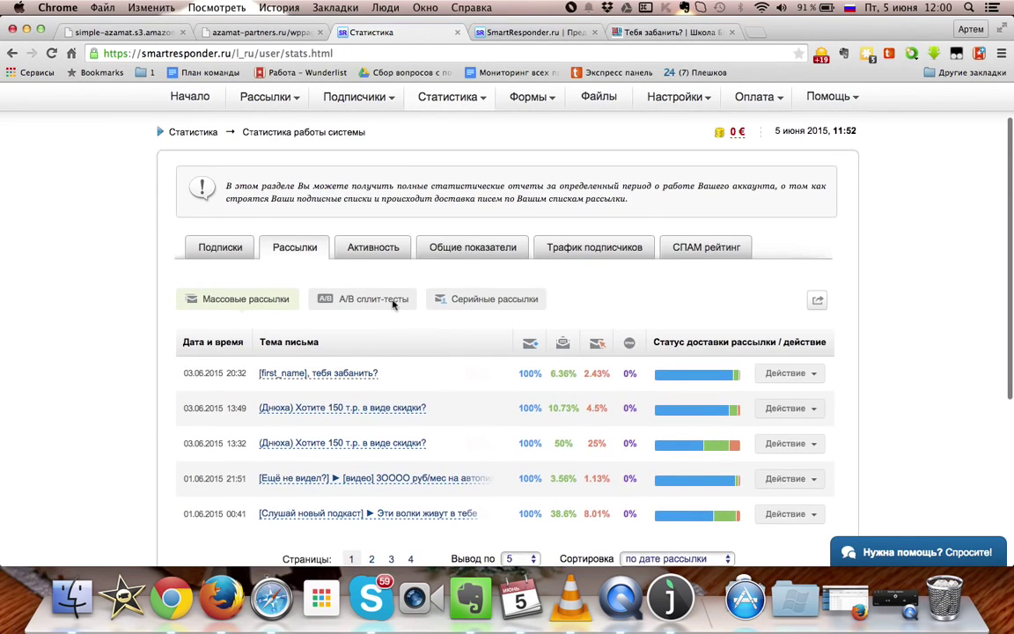
Go from the mass mailing statistics back to the list of mailings
{"action": "scroll", "coordinate": [335, 290], "scroll_direction": "up", "scroll_amount": 3}
{"action": "mouse_move", "coordinate": [288, 161]}
{"action": "left_click", "coordinate": [273, 215]}
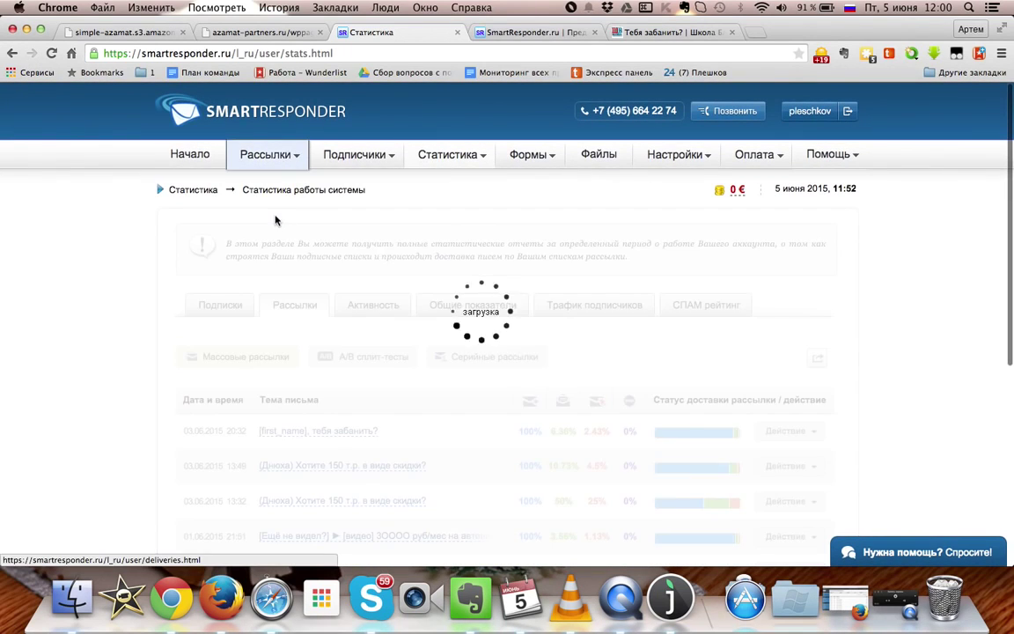